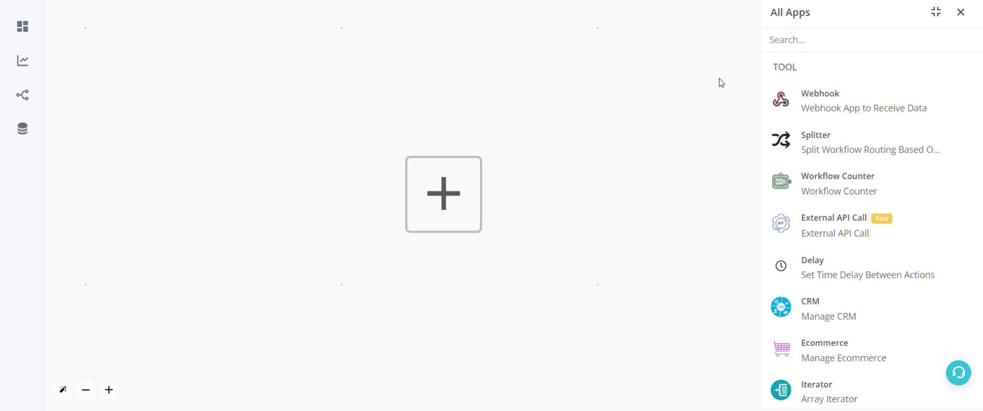
Add a Custom Webhook trigger titled 'Woocommerce'.
click(844, 106)
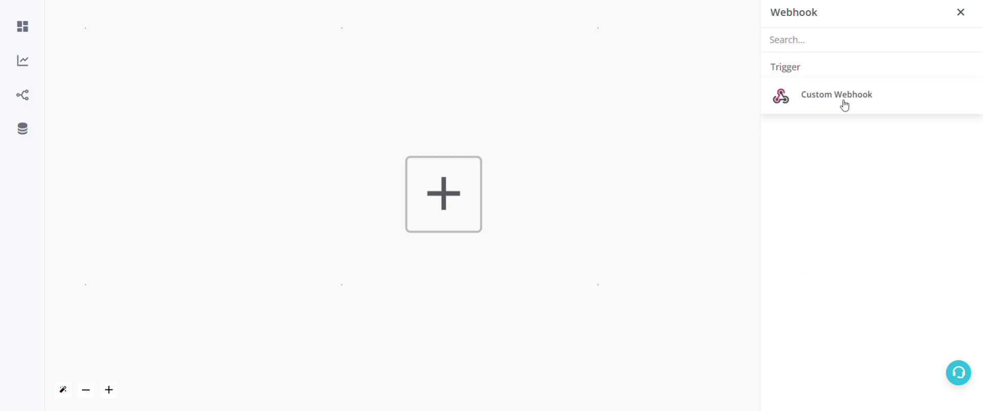
click(828, 96)
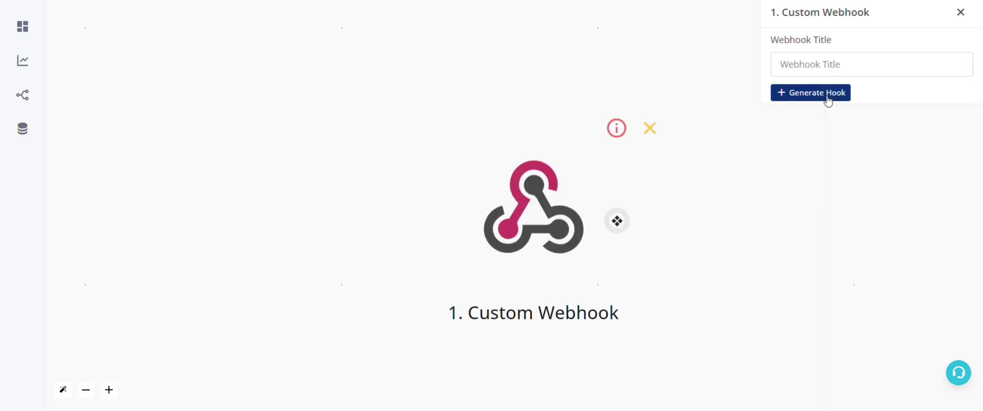
click(840, 65)
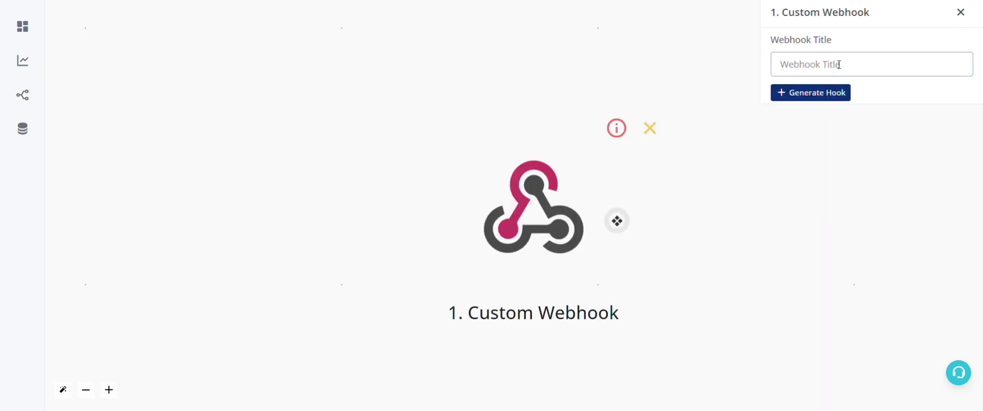
text(Woocommerce)
Generate and copy the webhook URL, then return to the WordPress dashboard.
click(830, 100)
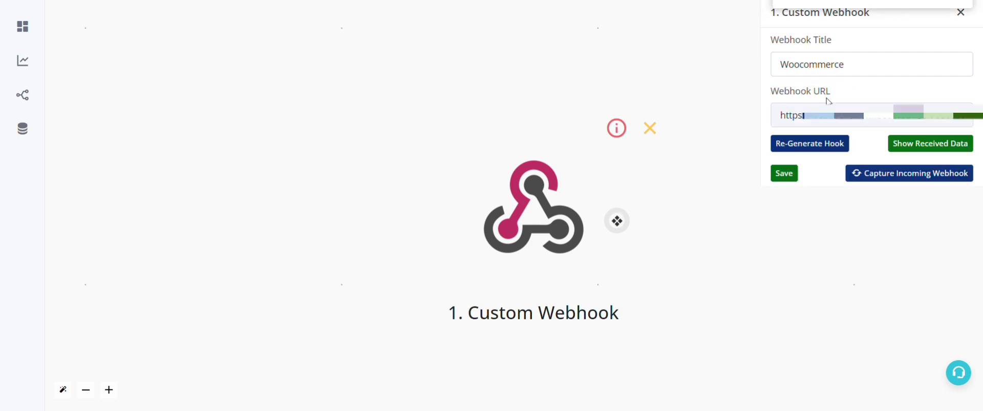
click(852, 118)
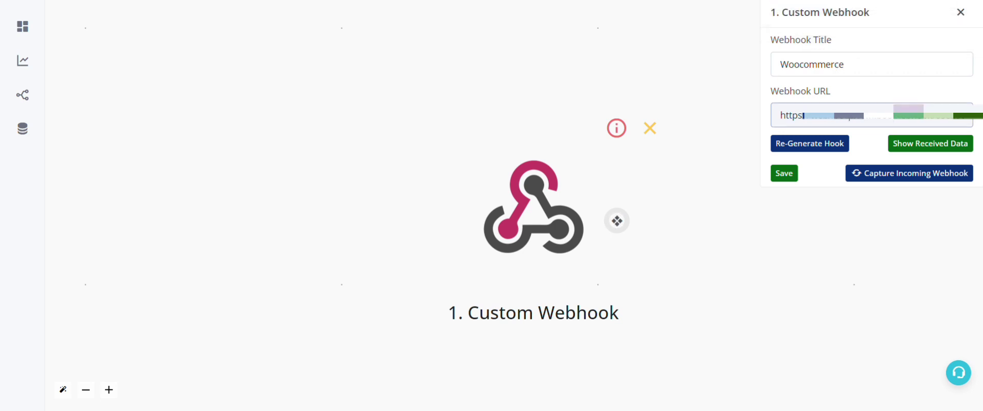
key(ctrl+Tab)
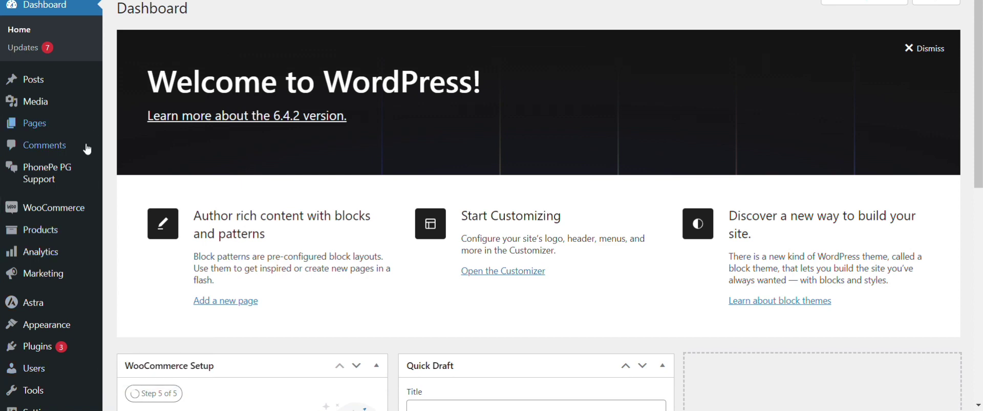
Start a new webhook under WooCommerce Settings > Advanced > Webhooks.
mouse_move(63, 210)
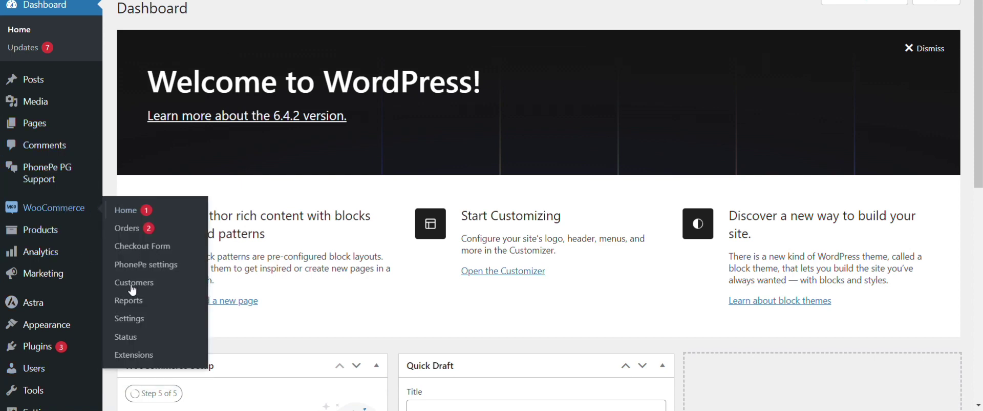
click(132, 321)
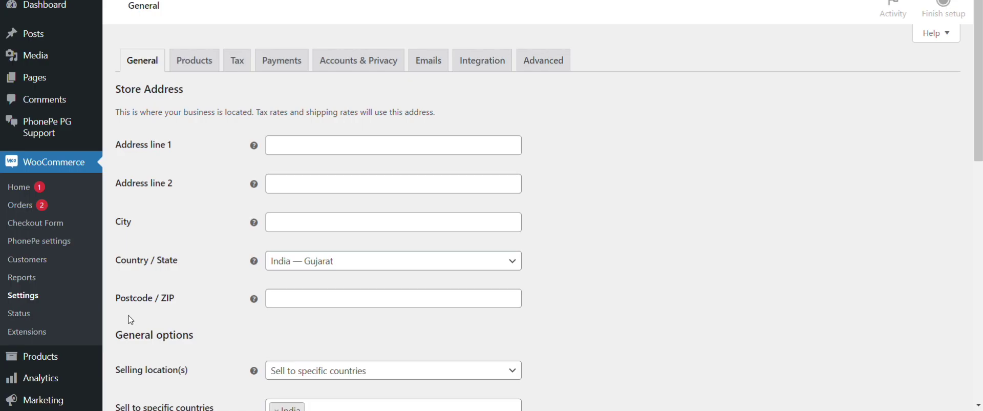
click(546, 66)
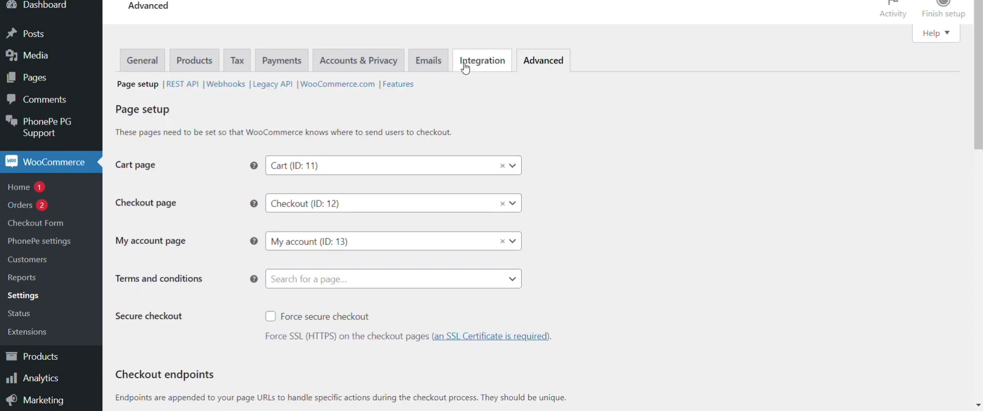
click(238, 90)
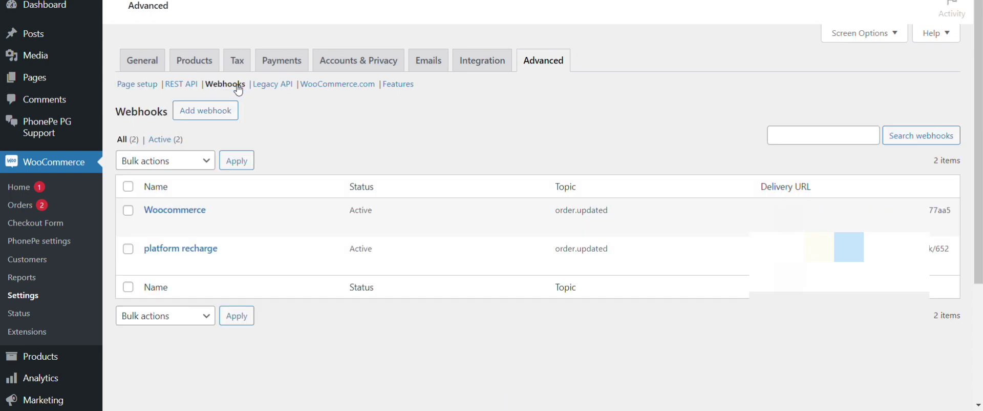
click(217, 120)
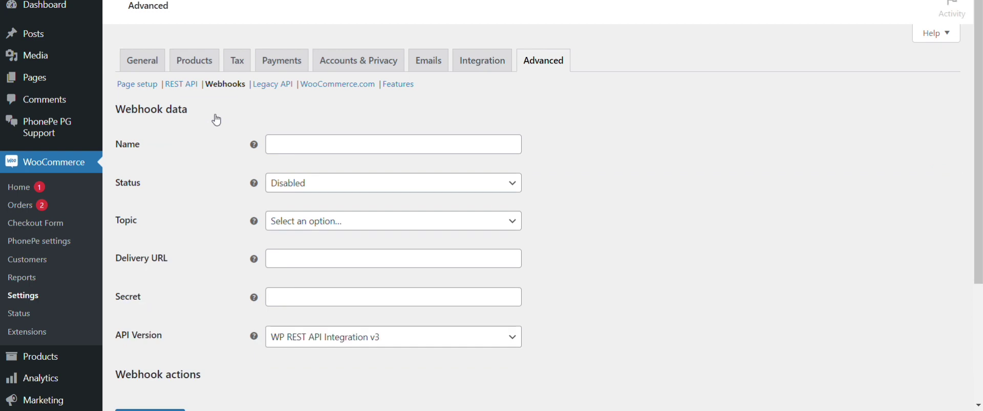
Name it 'Woocommerce 1', status Active, topic Order updated, with the copied delivery URL.
click(320, 149)
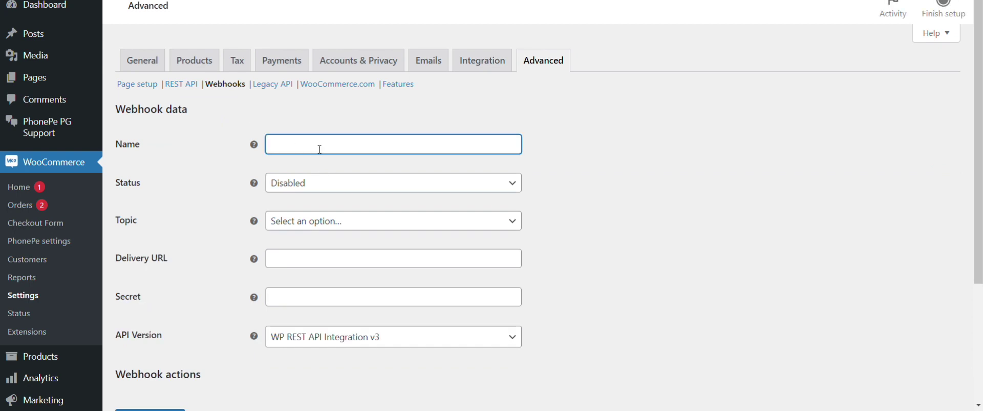
click(387, 180)
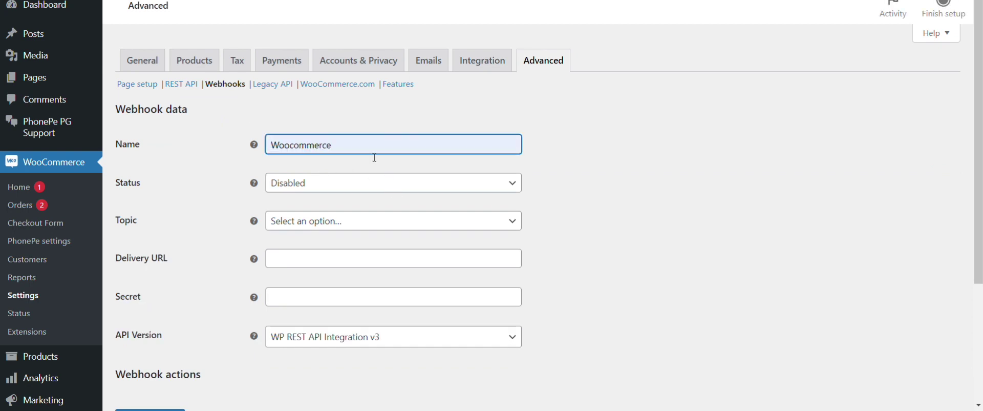
text(1)
click(309, 185)
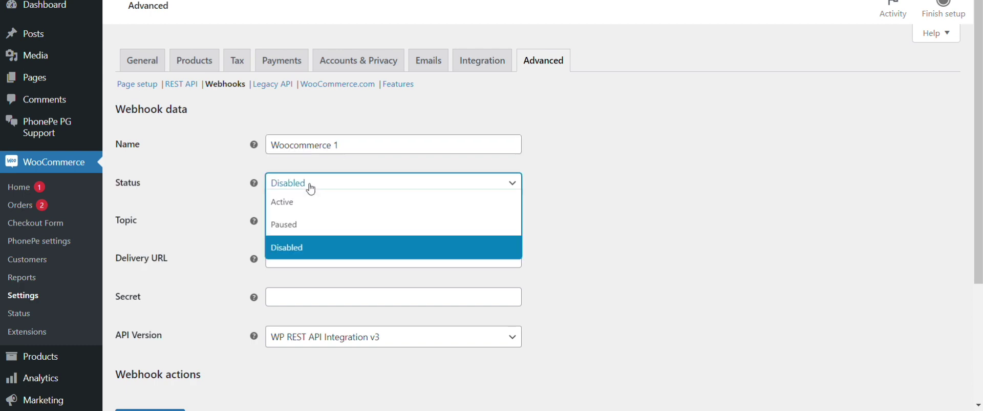
click(292, 200)
click(343, 225)
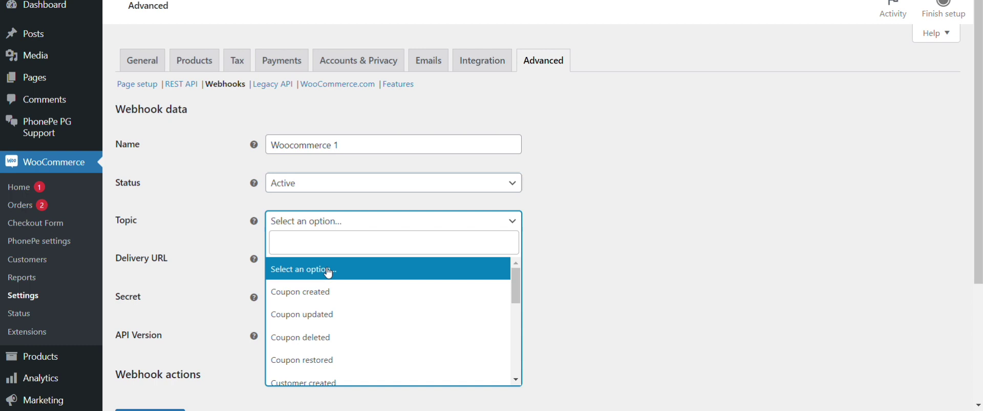
text(orde)
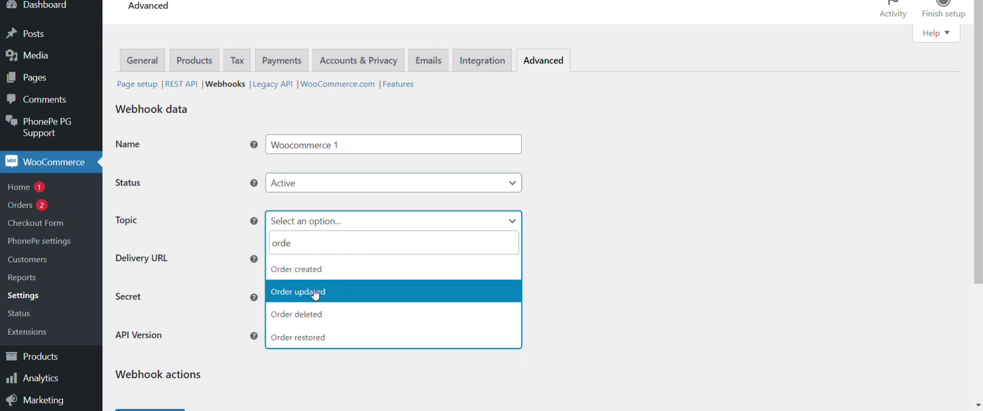
click(313, 289)
click(338, 266)
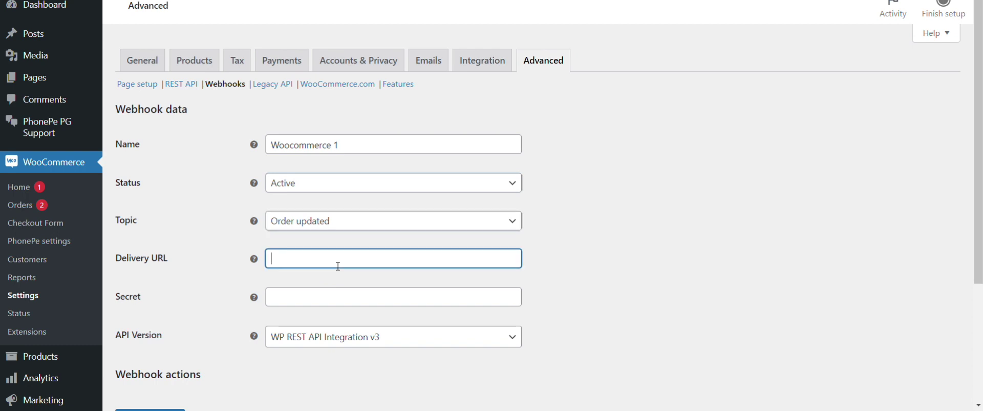
key(ctrl+v)
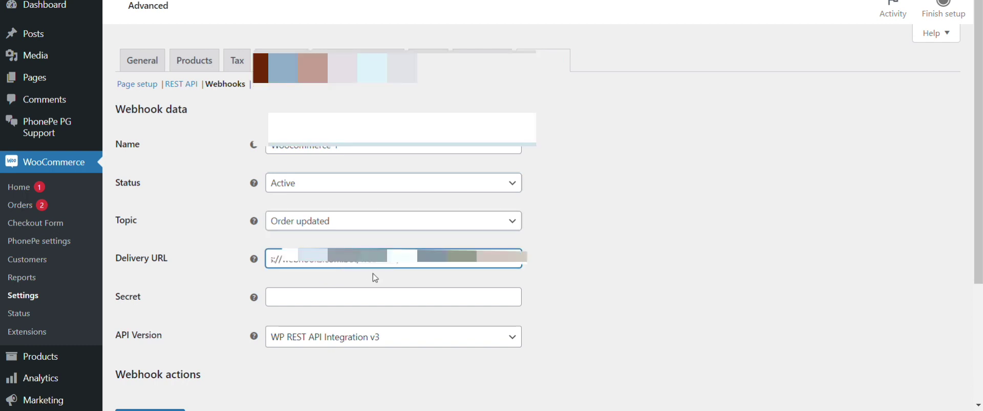
scroll(379, 281, down, 3)
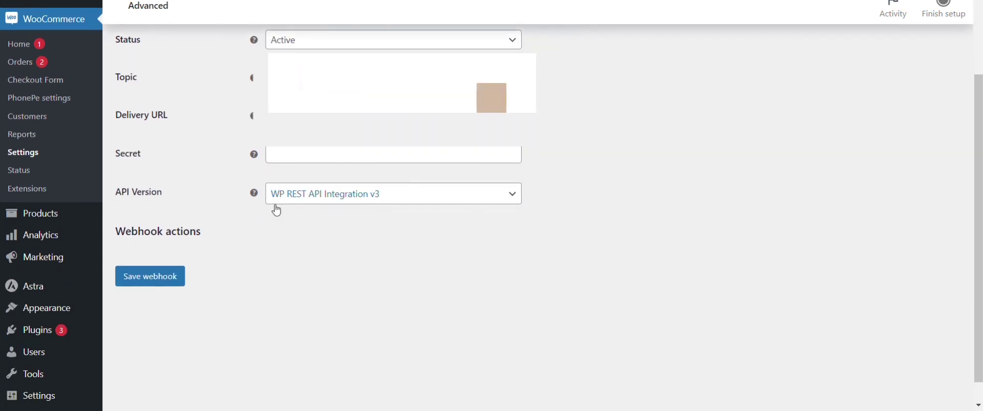
Save the WooCommerce webhook and set the Com.Bot Custom Webhook capturing incoming data.
click(168, 278)
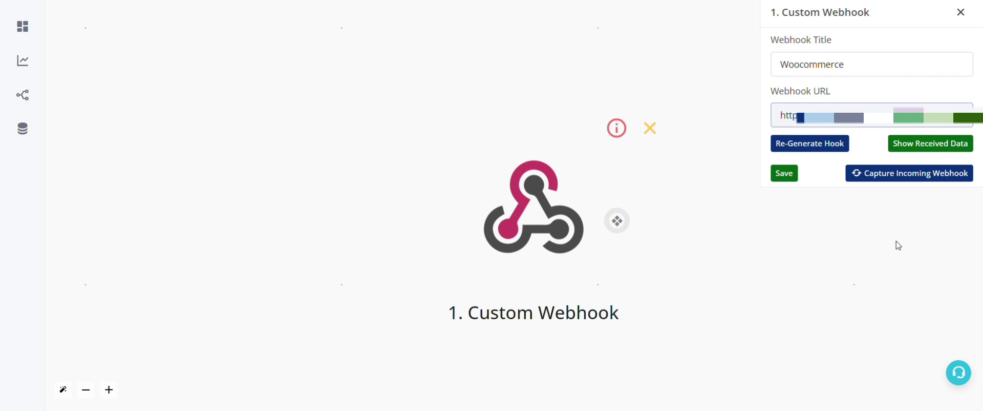
click(909, 175)
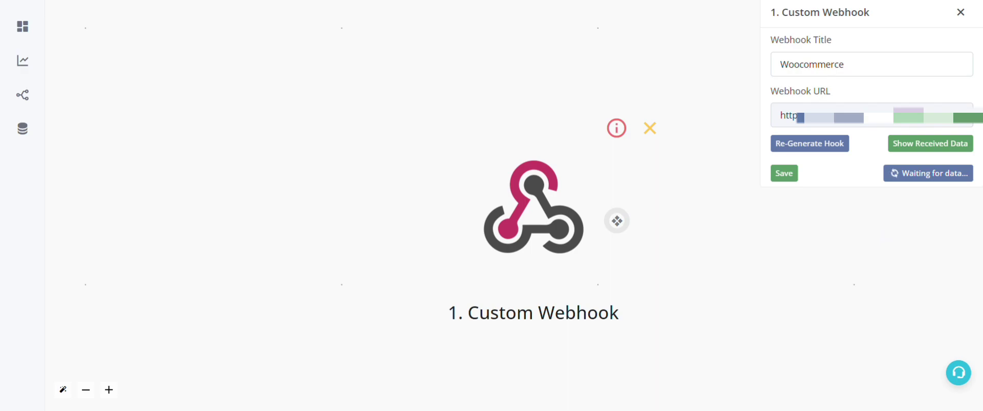
key(ctrl+Tab)
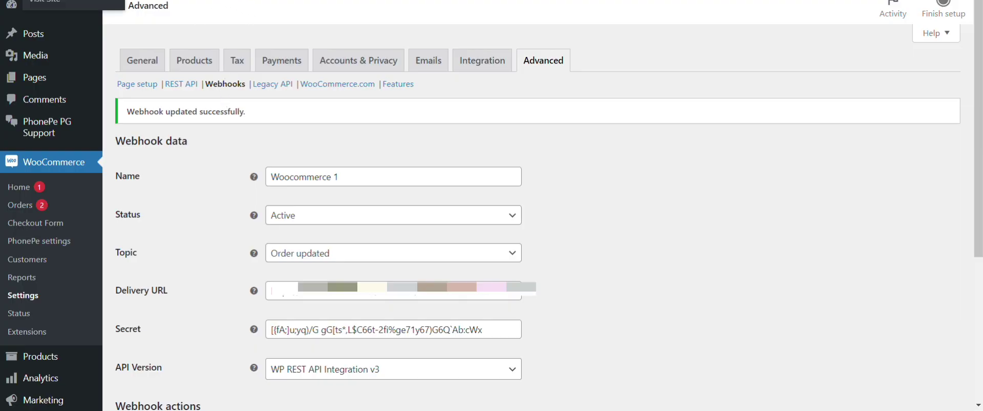
Add the Platform Recharge - 6000 product to the cart from the store front.
click(66, 5)
scroll(395, 177, down, 4)
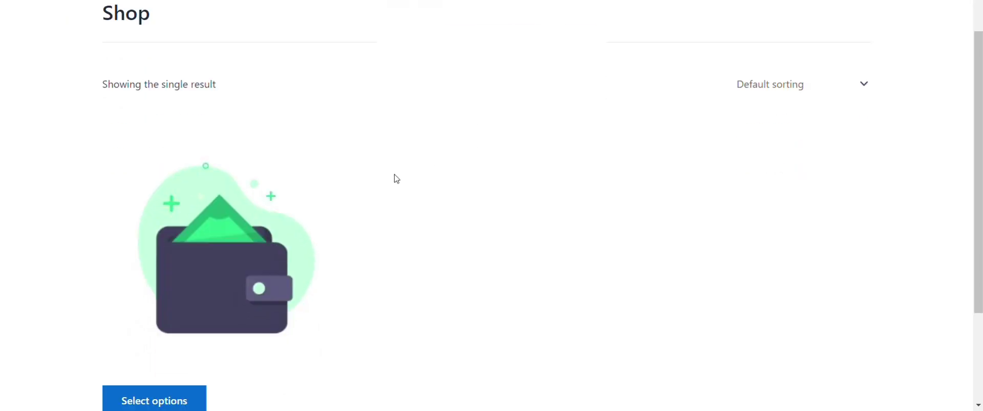
click(173, 283)
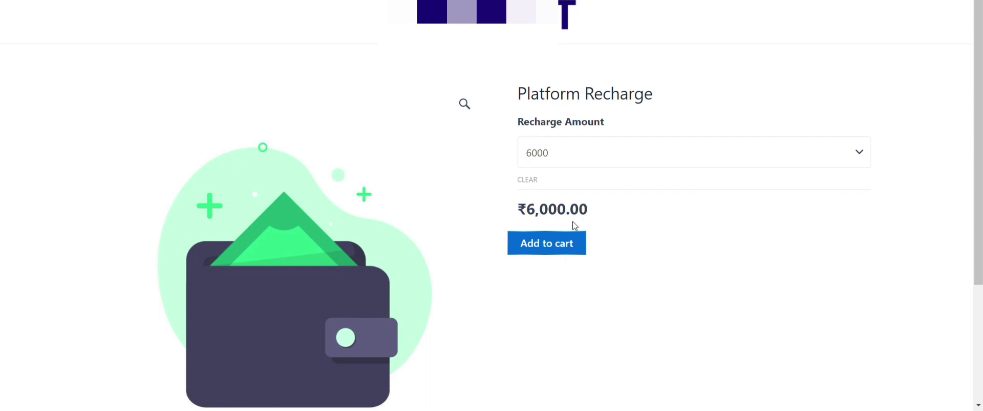
click(571, 240)
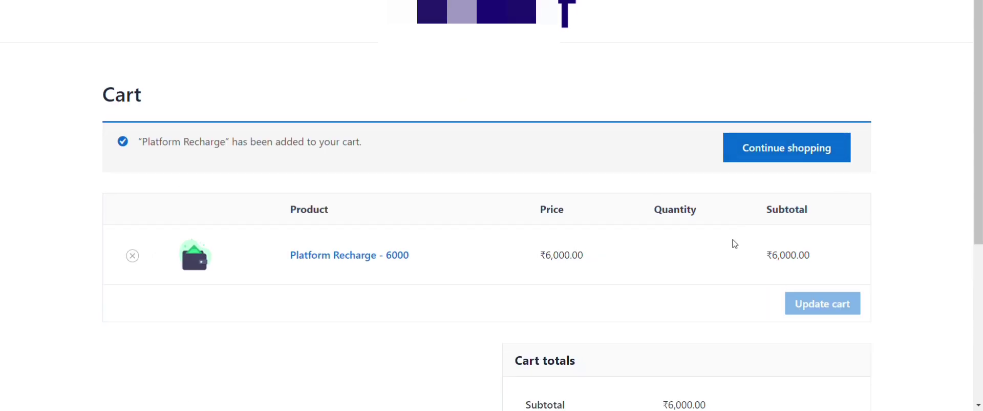
Check out and place the order with cash on delivery.
scroll(733, 244, down, 5)
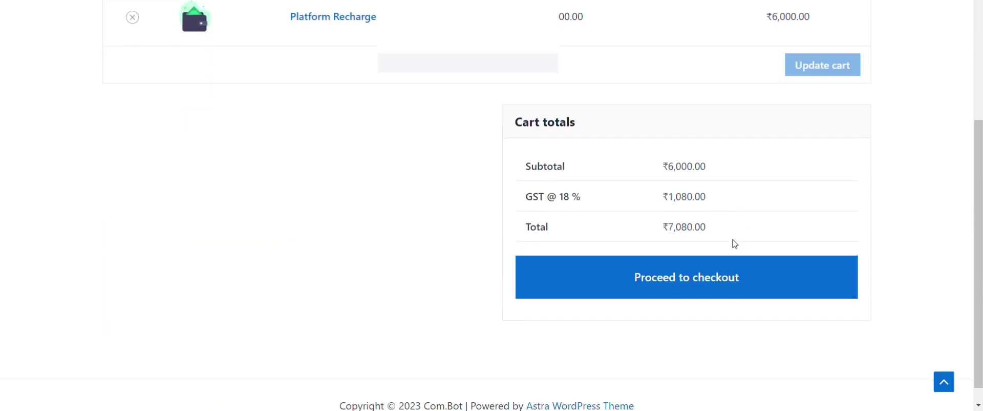
click(664, 265)
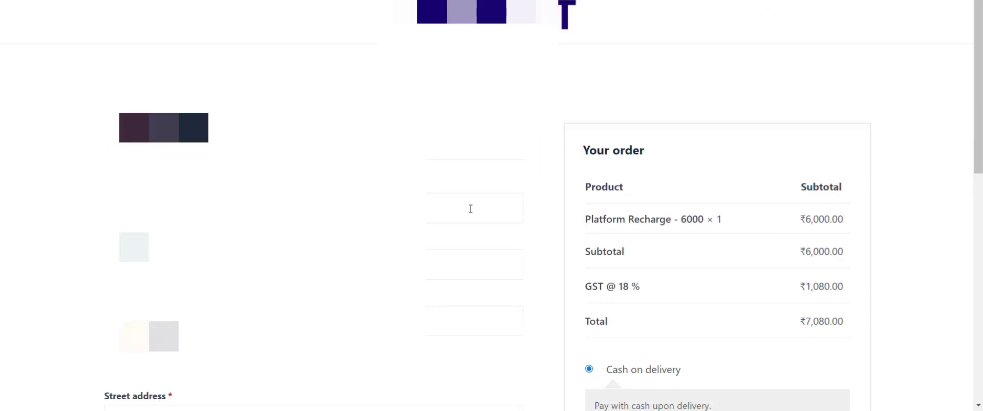
scroll(472, 208, down, 8)
scroll(471, 208, down, 2)
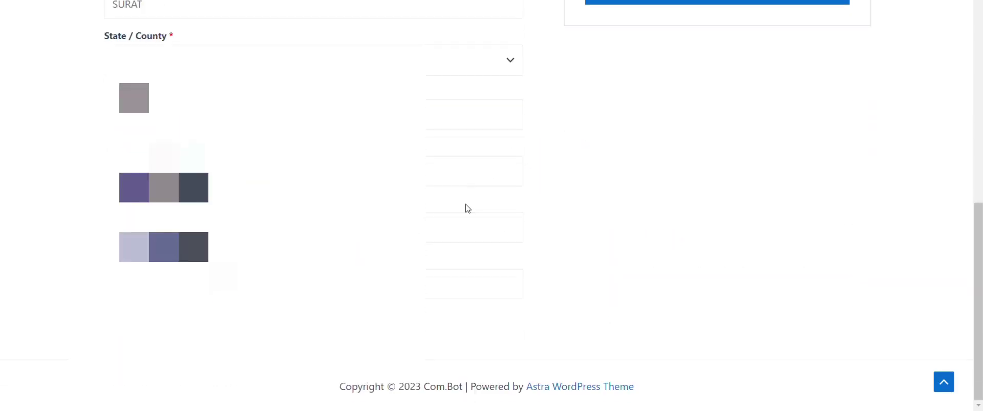
scroll(669, 263, up, 5)
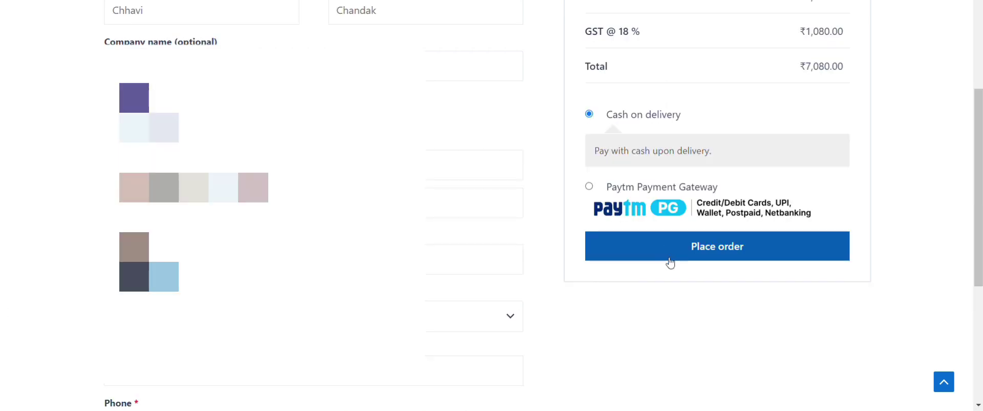
click(693, 247)
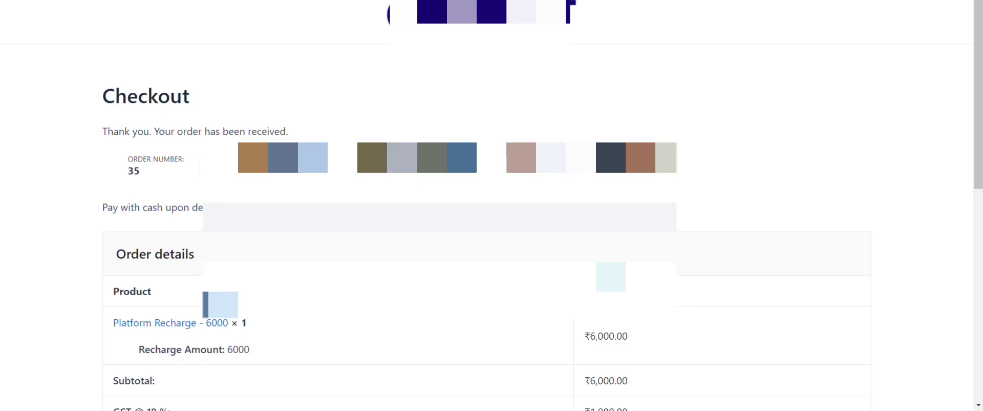
key(ctrl+Tab)
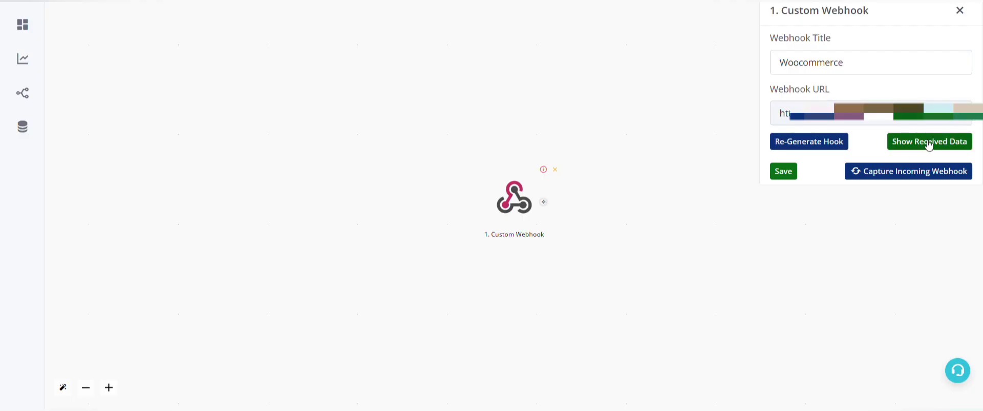
Inspect the received order data and its 'processing' status value.
click(929, 145)
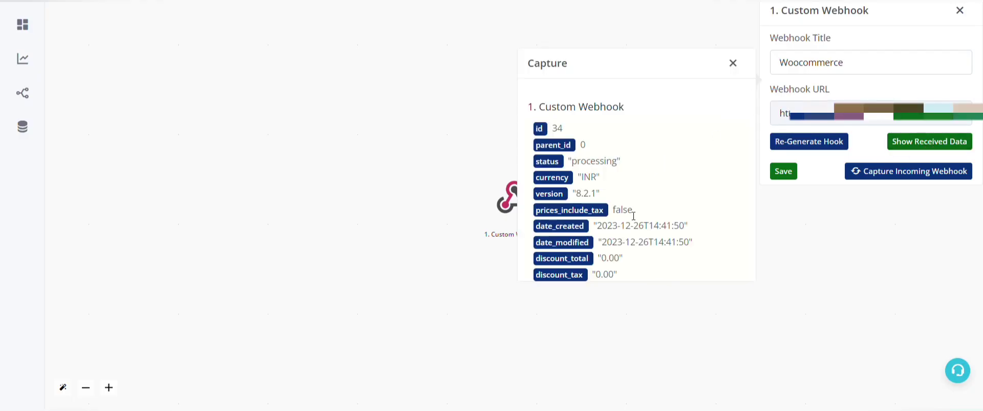
scroll(633, 216, down, 10)
scroll(659, 191, up, 10)
drag(573, 162, 623, 171)
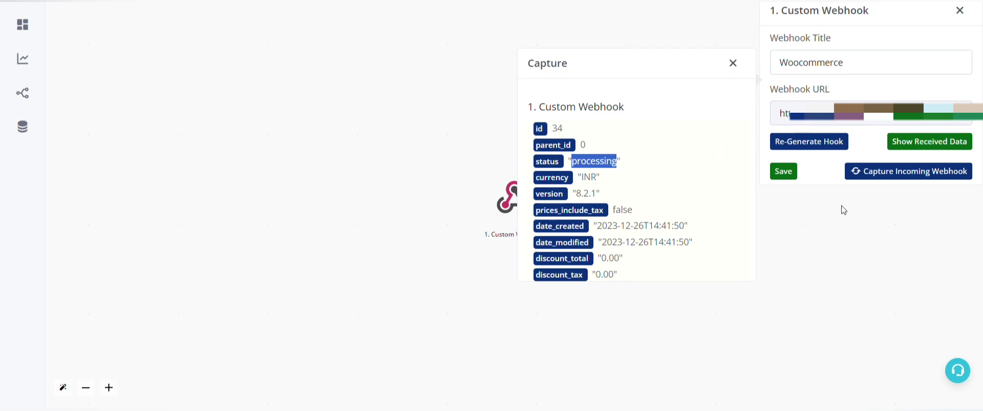
Insert a Basic Router after the Custom Webhook with three routes.
click(784, 172)
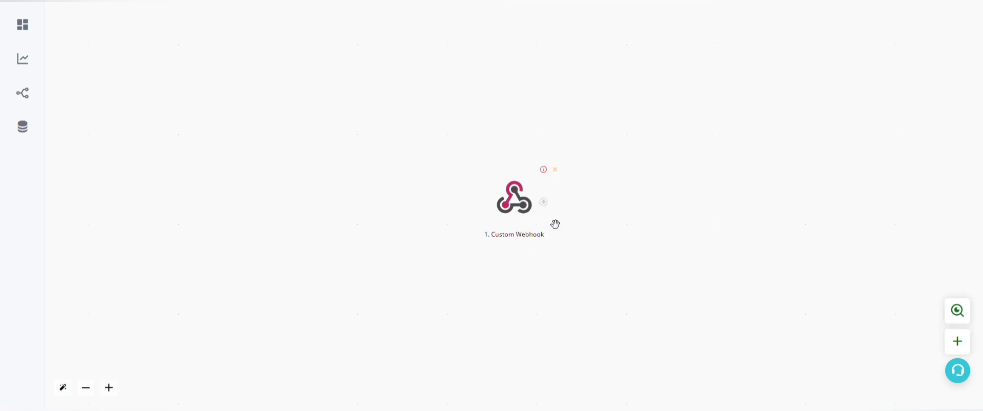
click(550, 203)
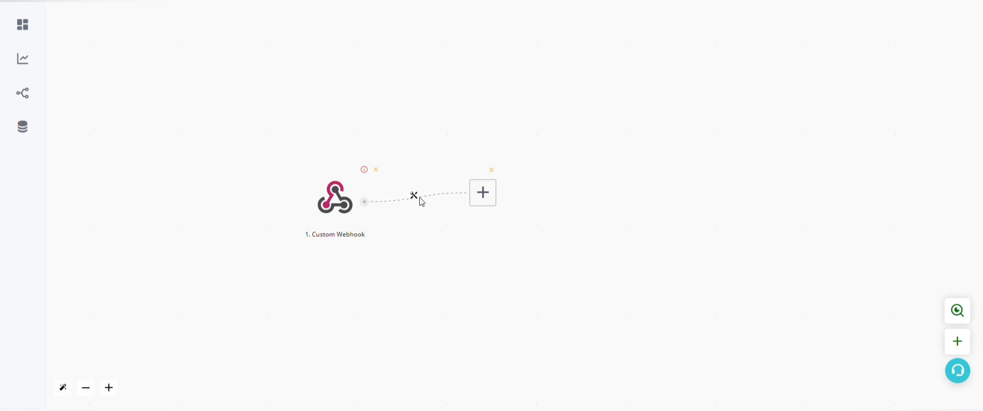
scroll(418, 201, up, 3)
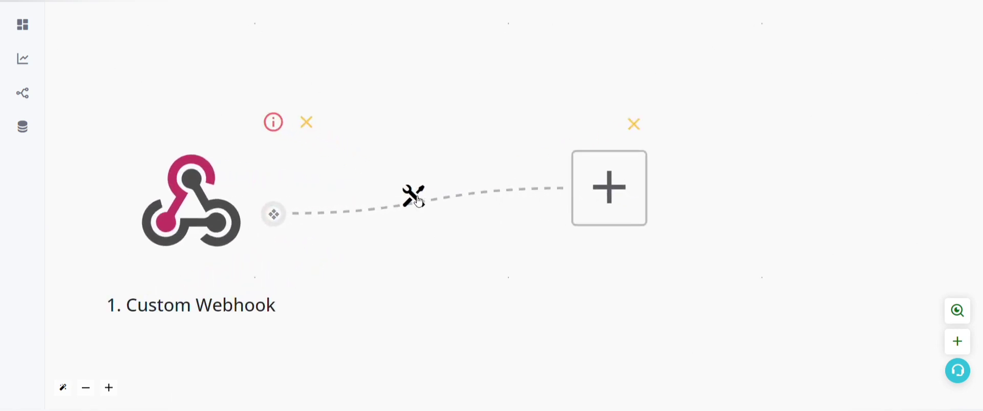
click(414, 196)
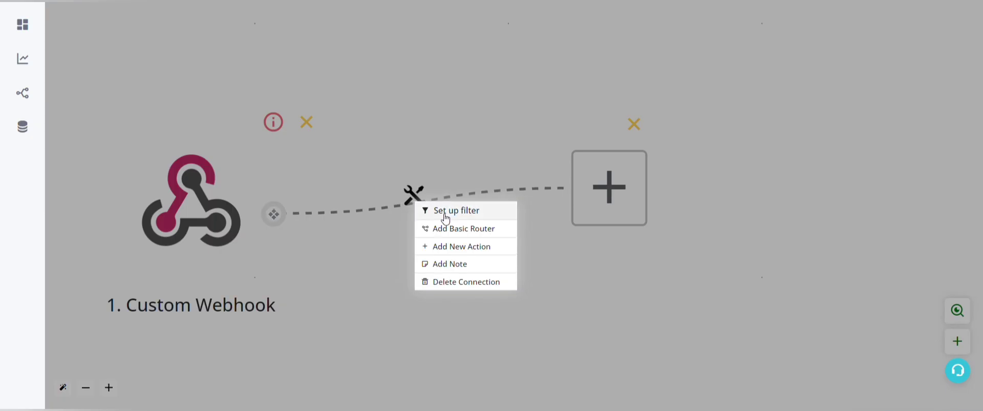
click(461, 227)
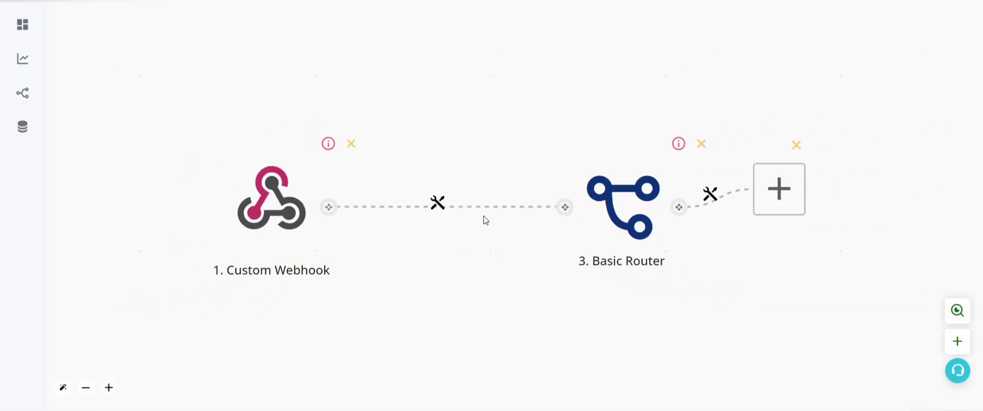
drag(601, 191, 665, 84)
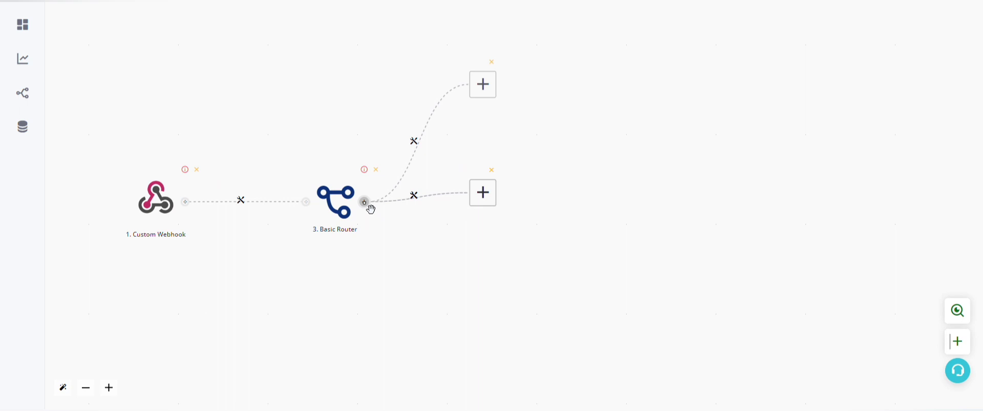
click(367, 204)
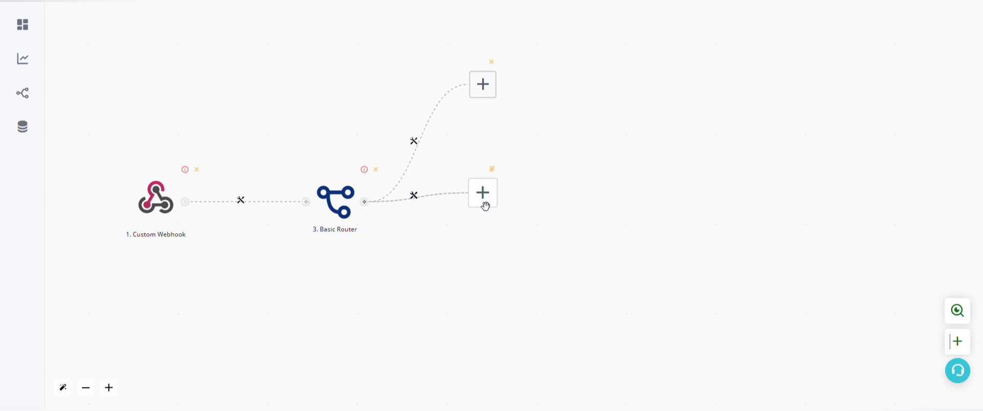
click(414, 141)
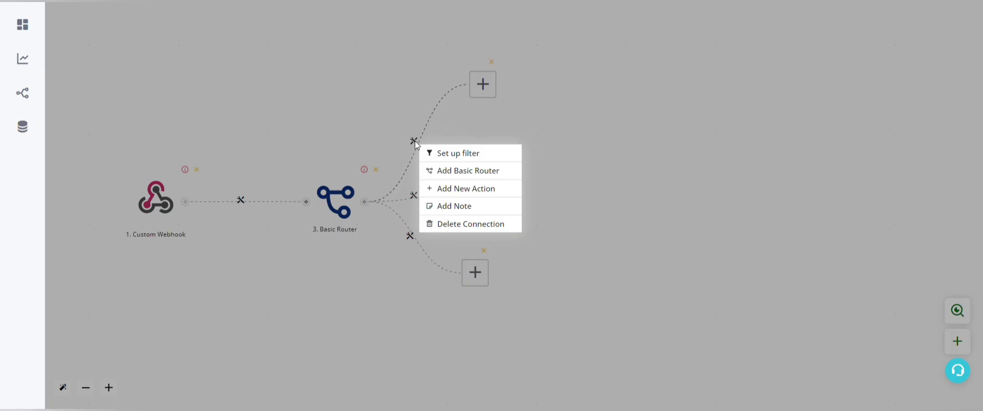
Filter the top route as 'on-hold': {{1.status}} is on-hold.
click(447, 152)
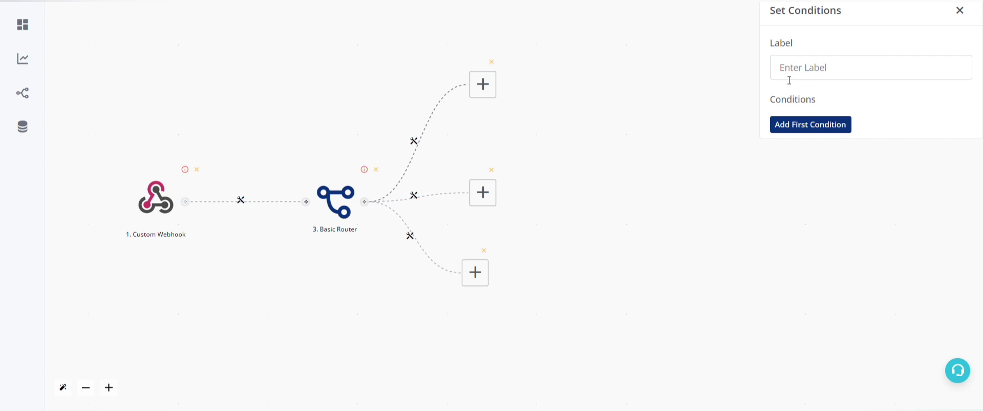
click(840, 75)
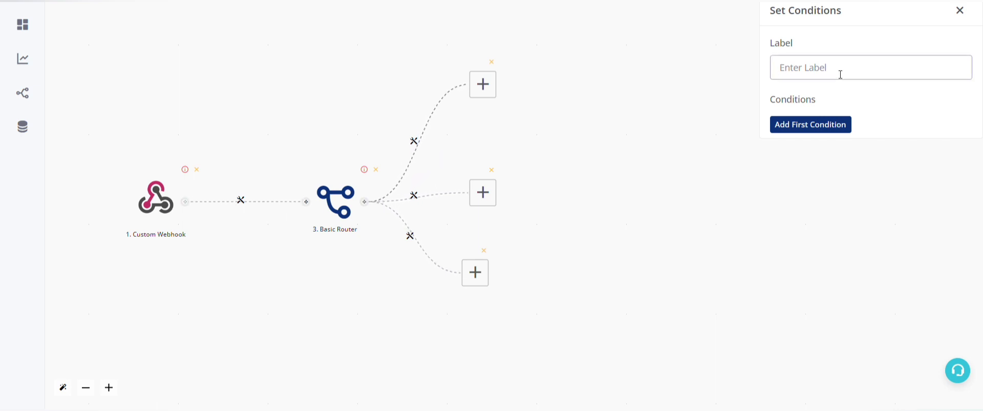
text(on-hold)
click(838, 125)
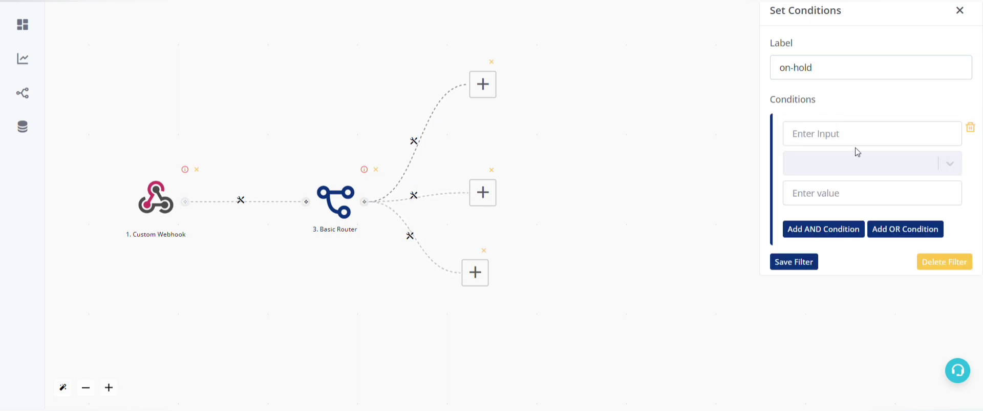
click(852, 137)
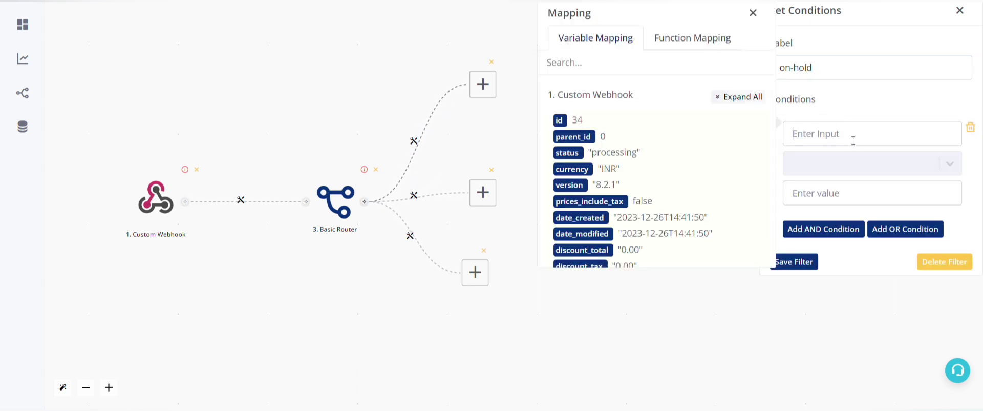
click(583, 155)
click(819, 171)
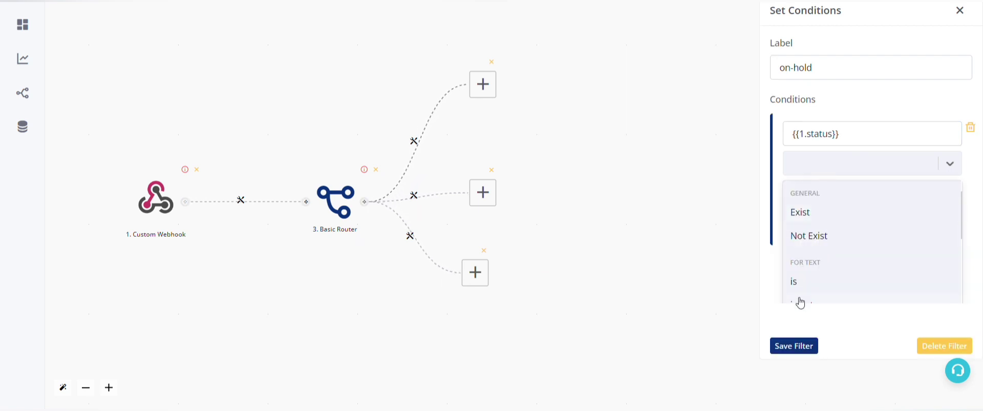
click(795, 281)
click(843, 196)
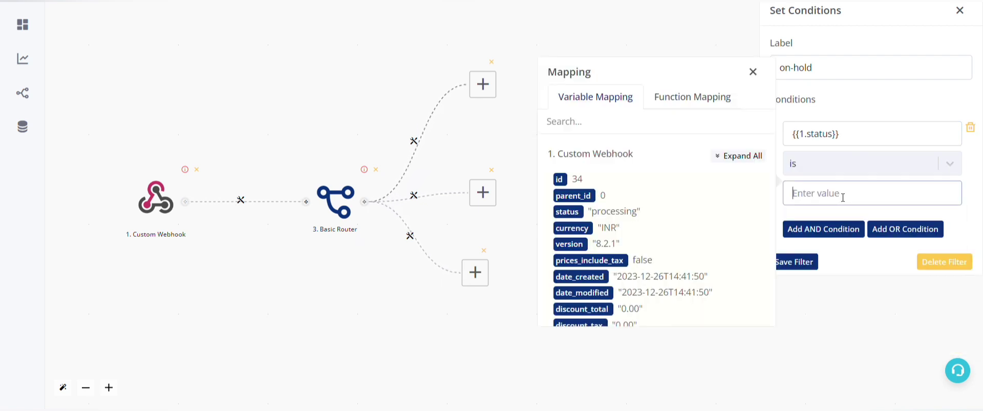
text(on-hold)
click(797, 262)
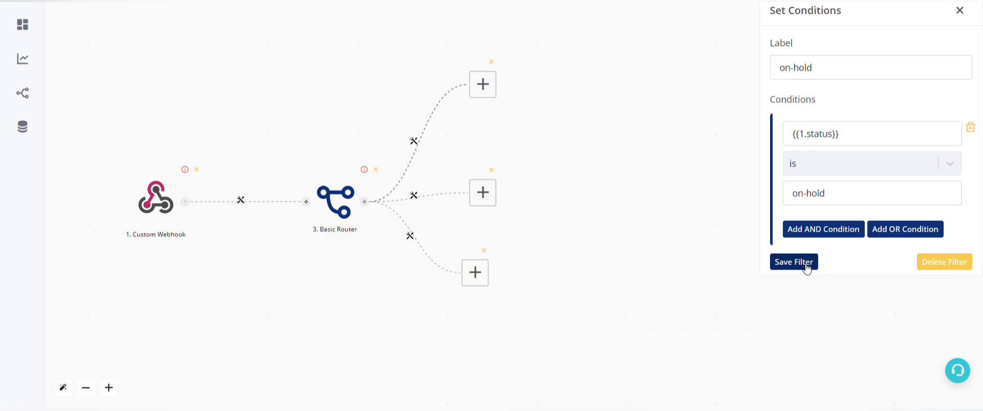
Filter the middle route as 'processing': {{1.status}} is processing.
click(412, 197)
click(458, 210)
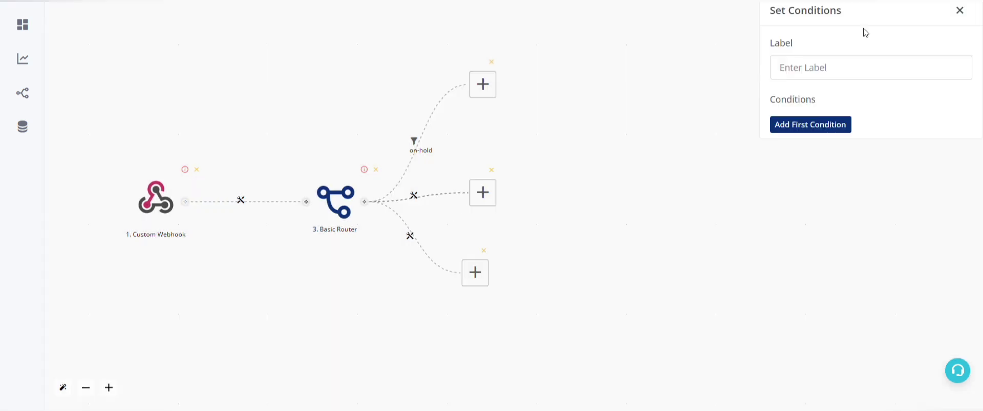
click(889, 75)
text(pr)
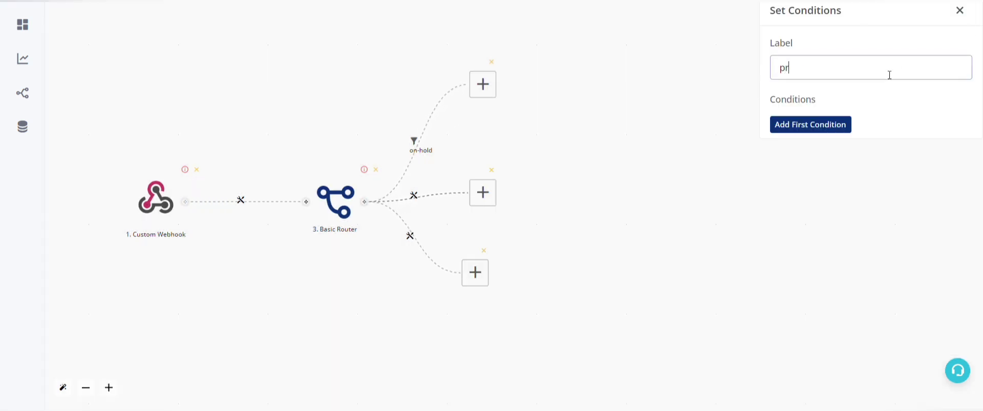
text(ocessing)
click(810, 125)
click(842, 129)
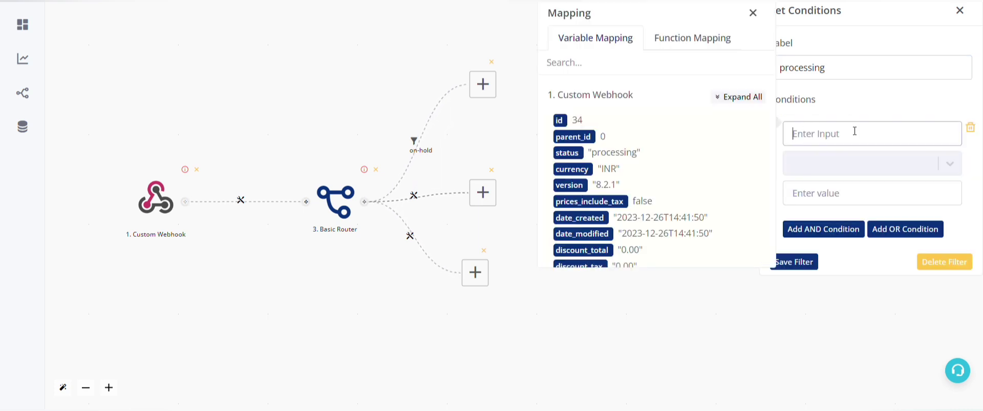
click(572, 153)
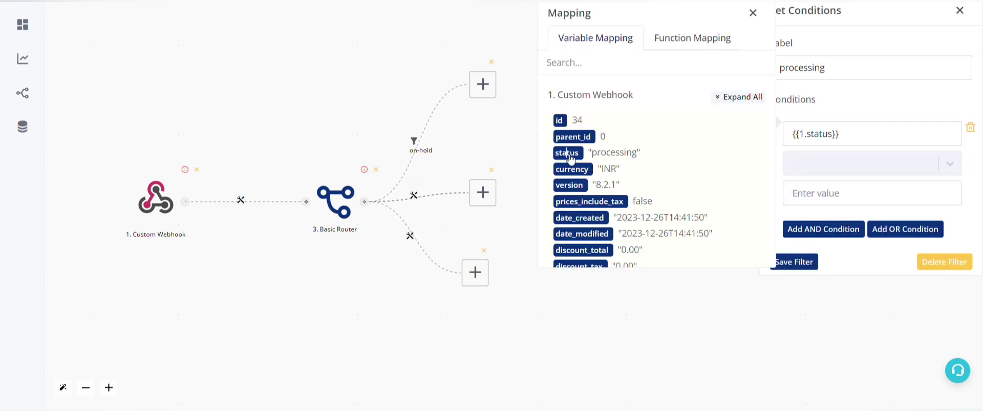
click(836, 159)
click(828, 282)
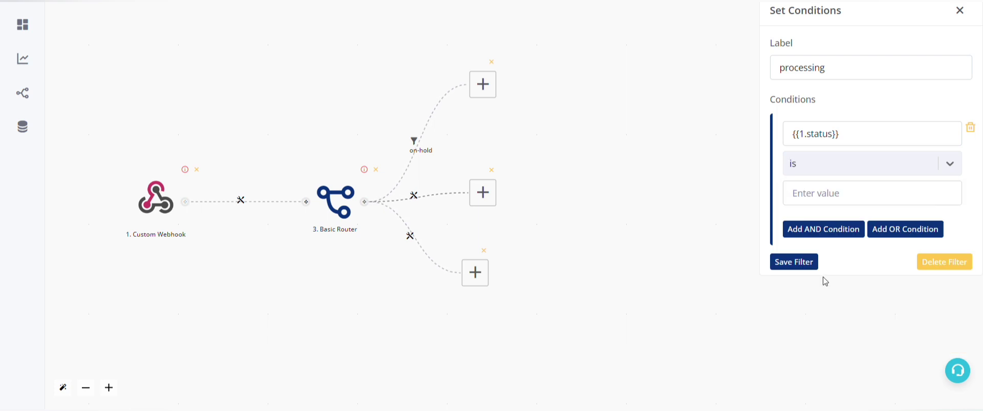
click(840, 201)
text(pr)
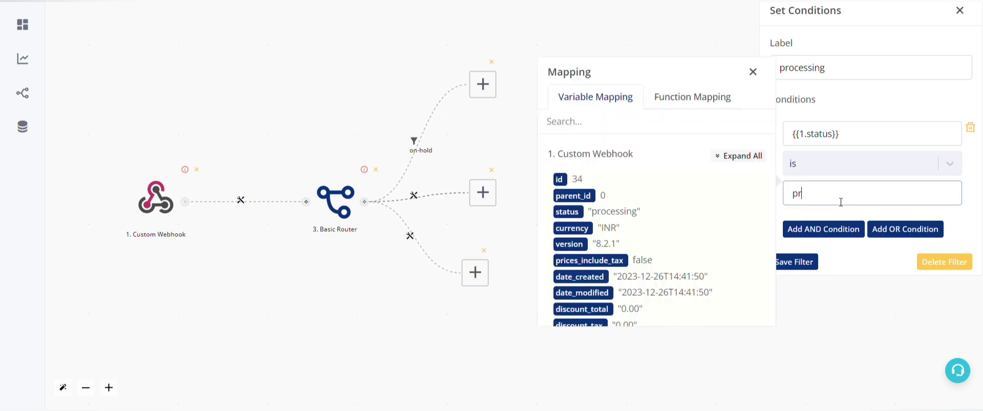
text(ocessing)
click(798, 264)
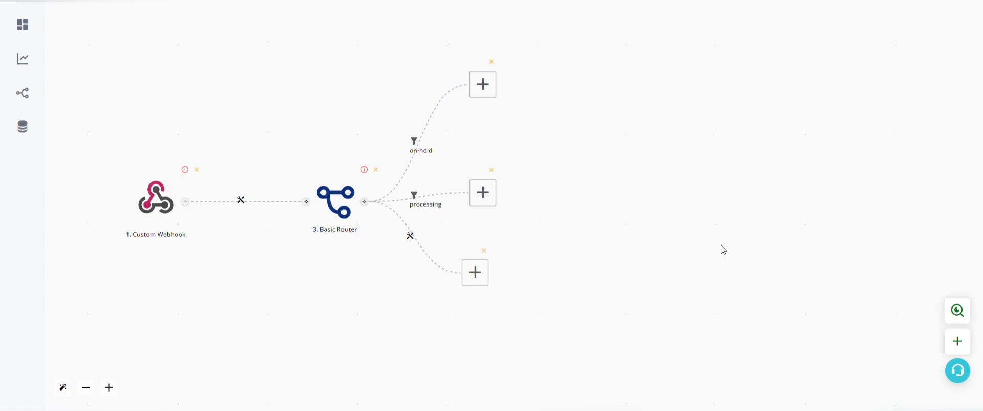
Set up the bottom route's 'completed' filter: {{1.status}} is completed.
click(411, 236)
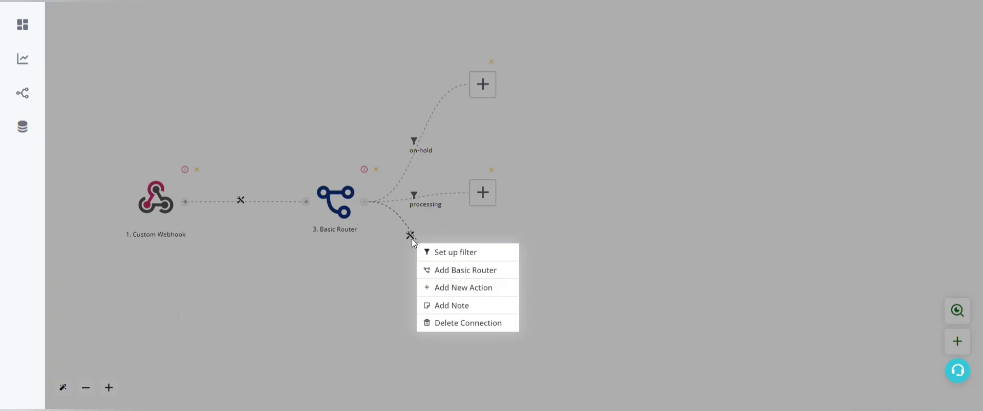
click(452, 252)
click(819, 72)
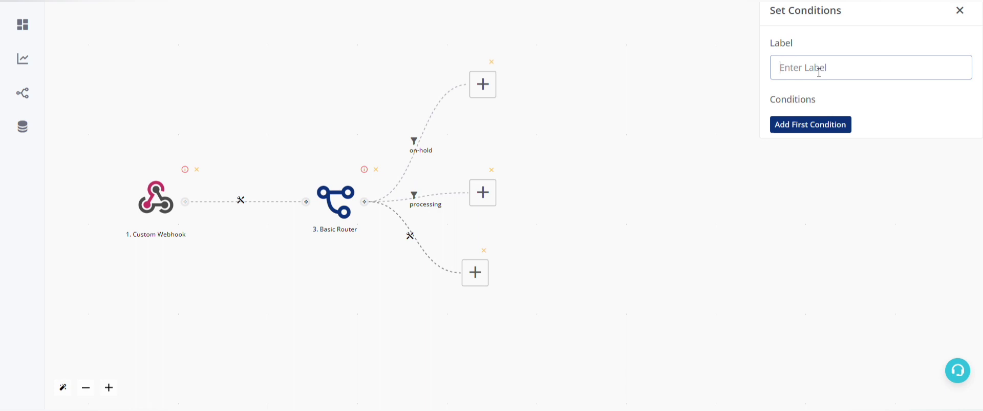
text(completed)
click(840, 125)
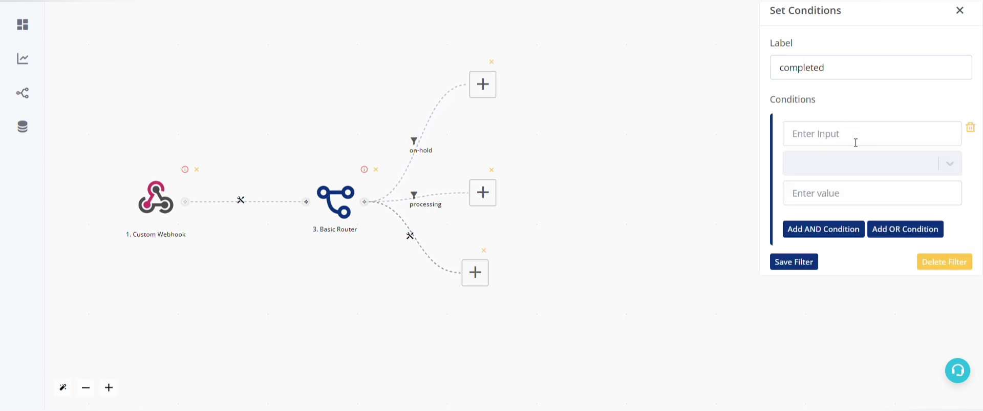
click(854, 134)
click(590, 153)
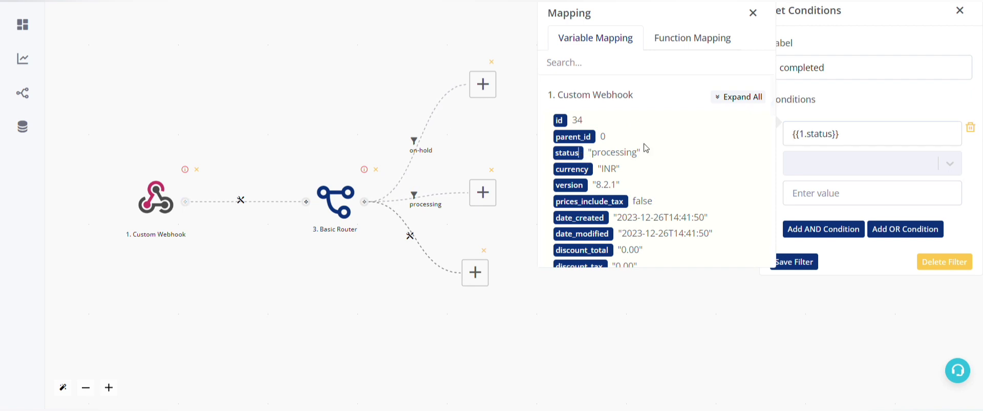
click(879, 168)
click(813, 279)
click(831, 194)
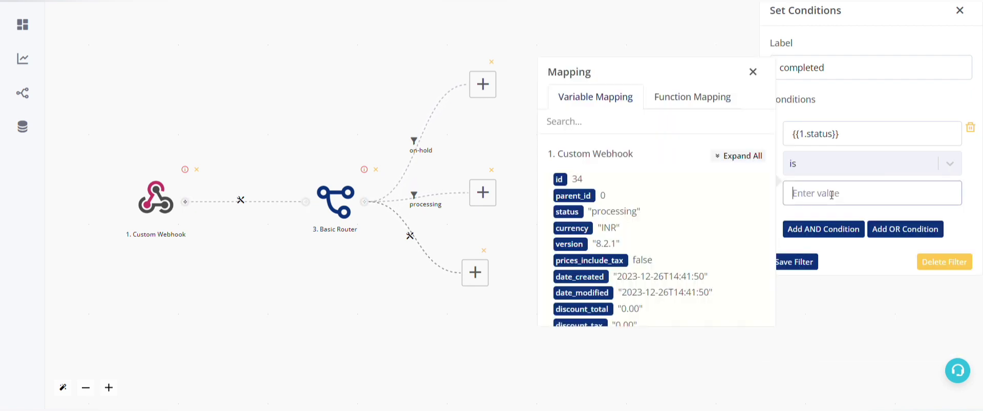
text(completed)
Save the completed filter and choose the CRM app for the on-hold branch module.
click(801, 264)
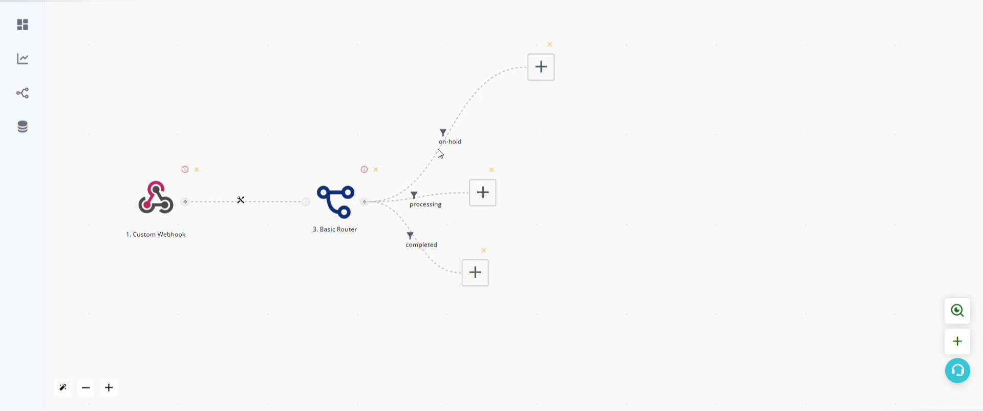
click(549, 74)
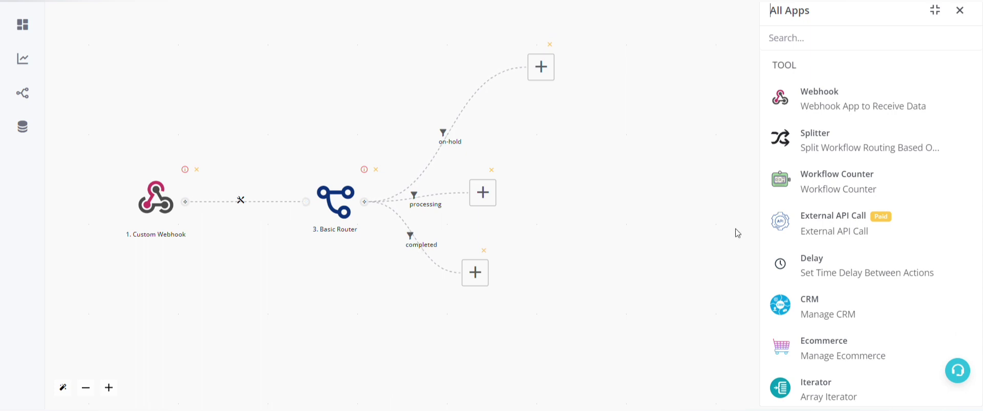
click(845, 303)
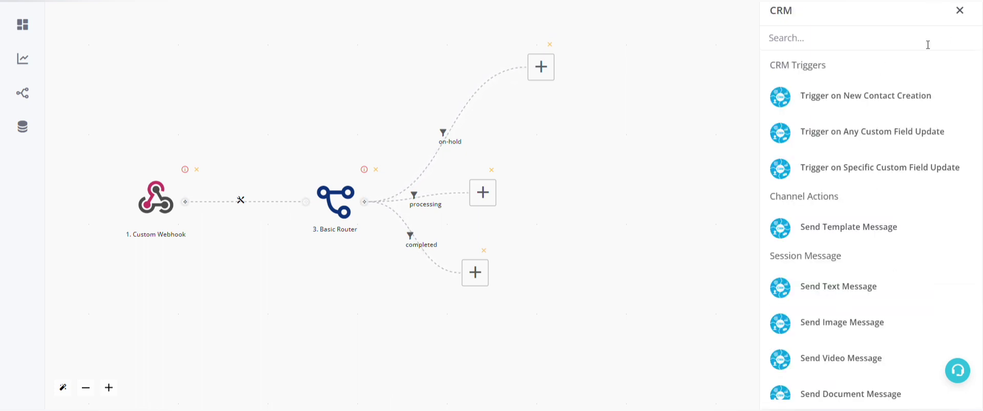
click(865, 226)
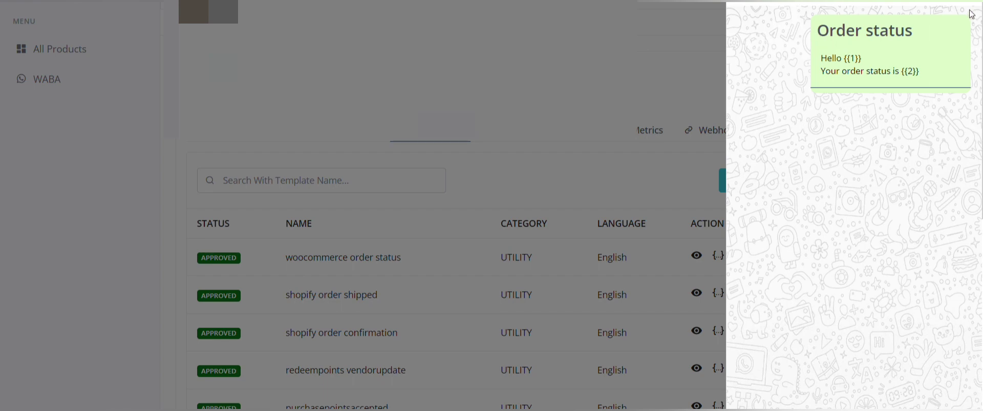
drag(844, 60, 940, 76)
click(904, 72)
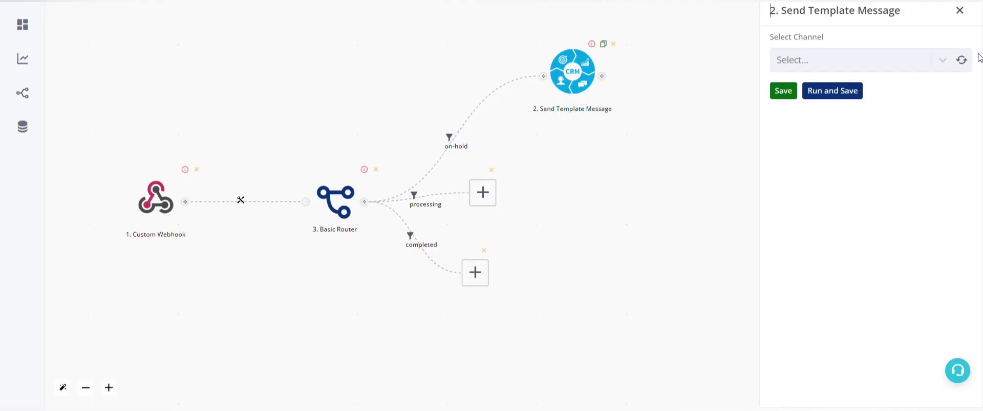
Set the on-hold message node to Channel #1 with the woocommerce_order_status en template.
click(871, 60)
click(835, 90)
click(914, 104)
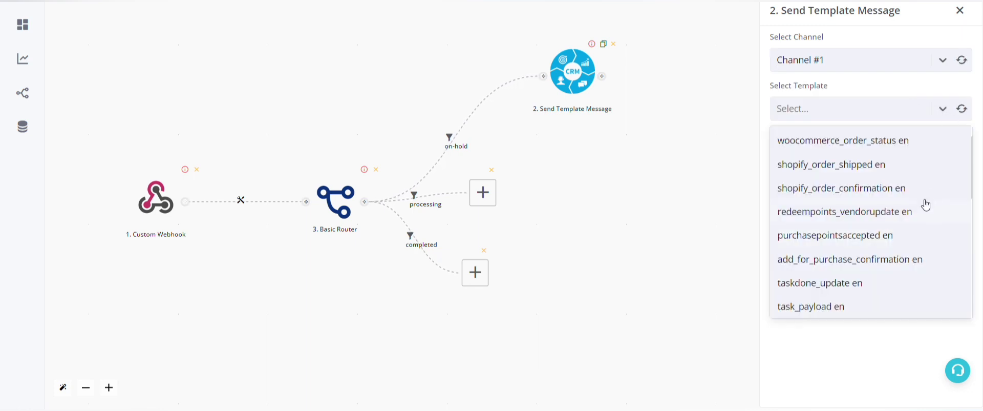
click(852, 146)
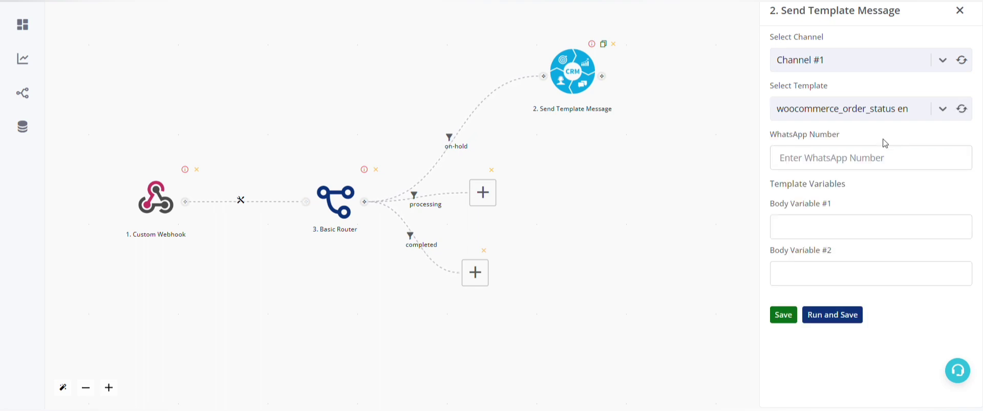
Map the WhatsApp Number to {{1.billing.phone}} from the webhook's billing data.
click(883, 167)
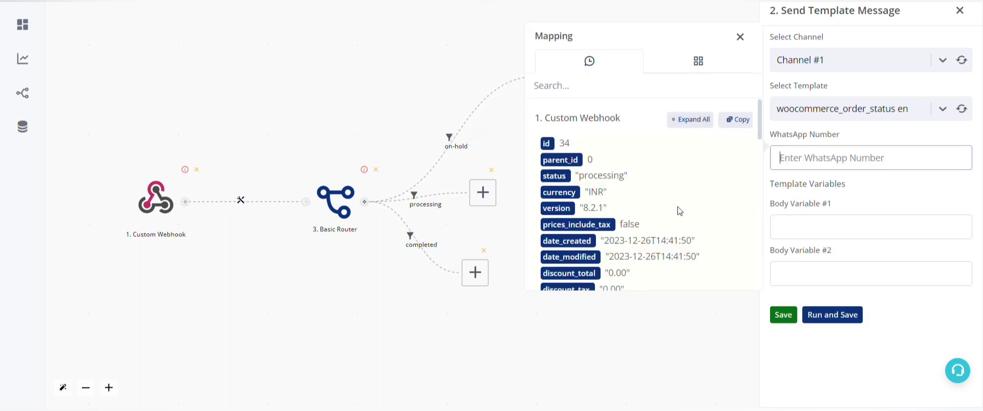
scroll(681, 211, down, 7)
scroll(681, 211, down, 6)
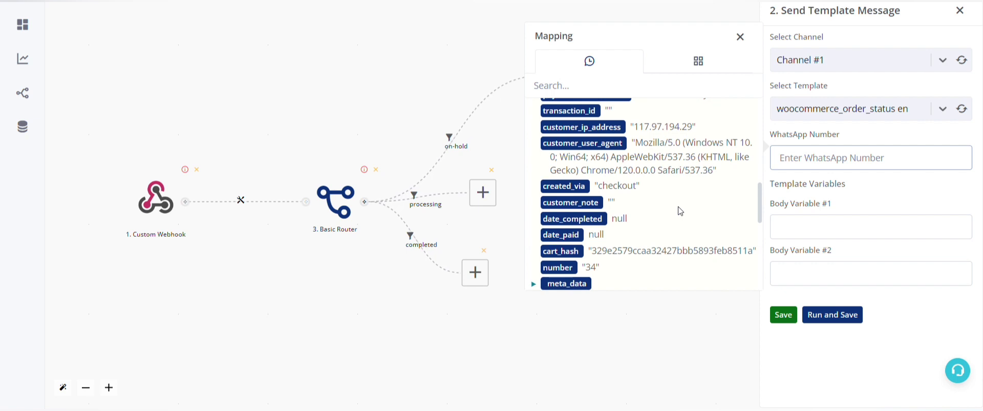
scroll(680, 211, up, 7)
scroll(681, 209, up, 3)
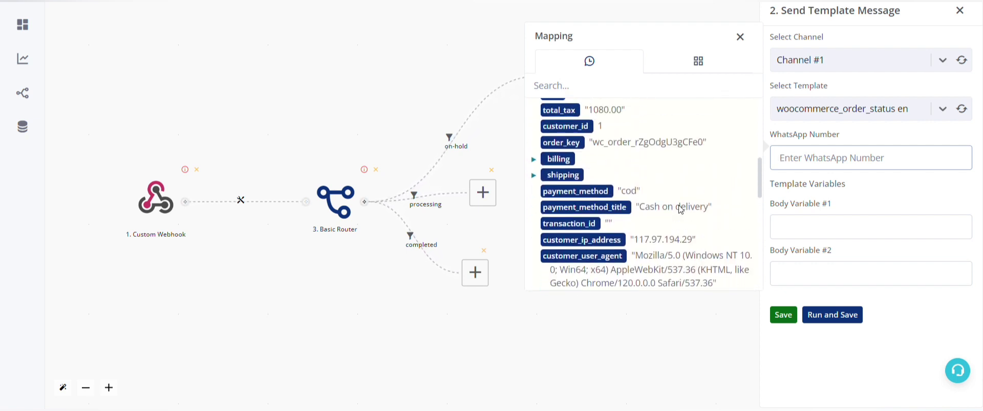
click(543, 158)
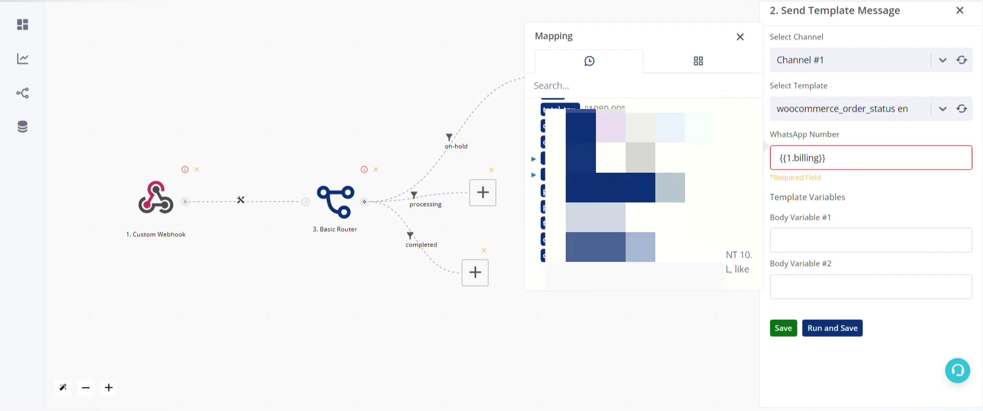
click(536, 161)
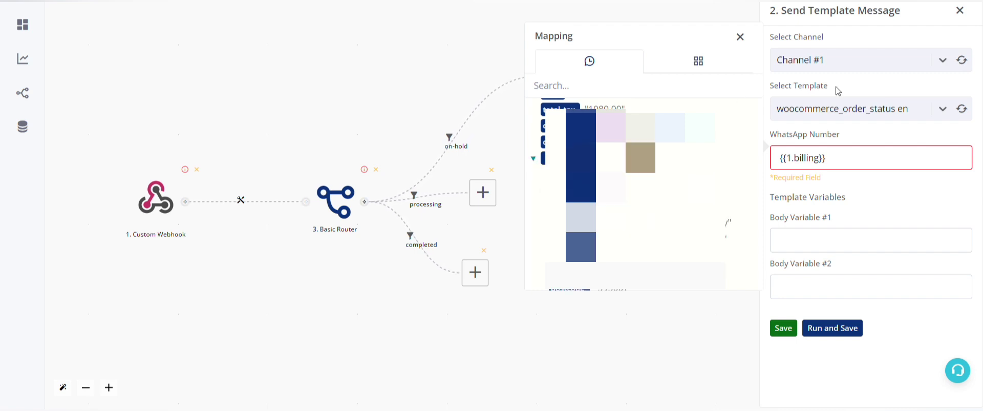
drag(849, 165, 777, 174)
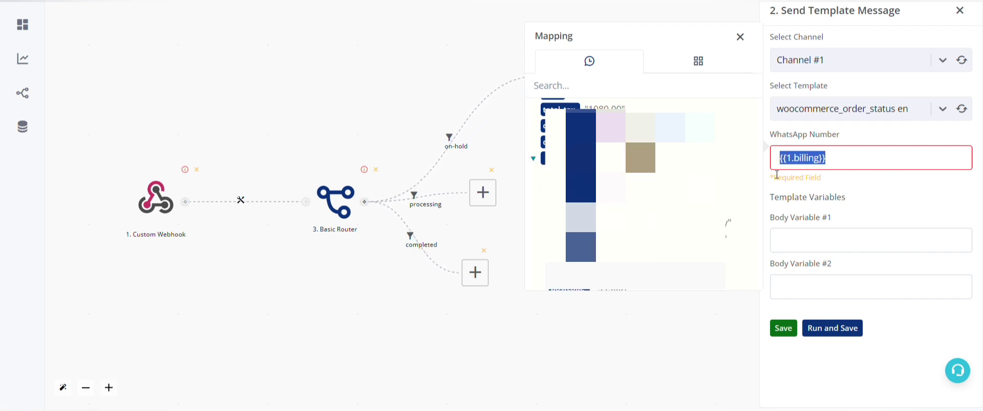
key(BackSpace)
scroll(641, 195, down, 5)
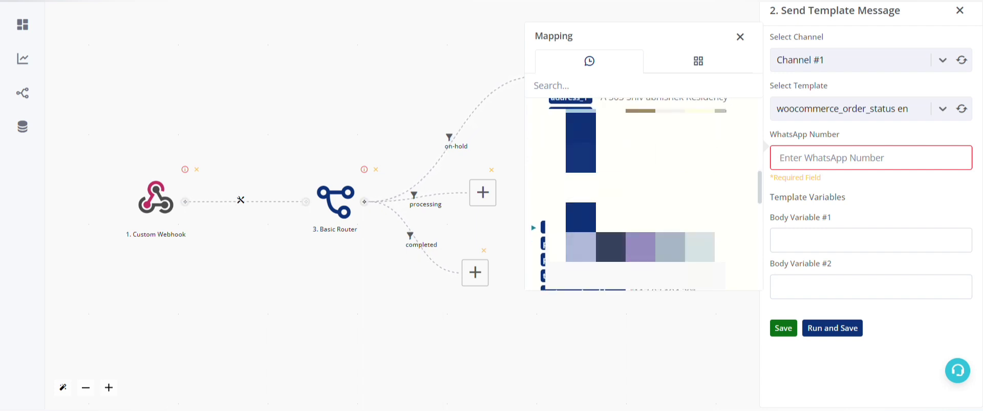
click(569, 276)
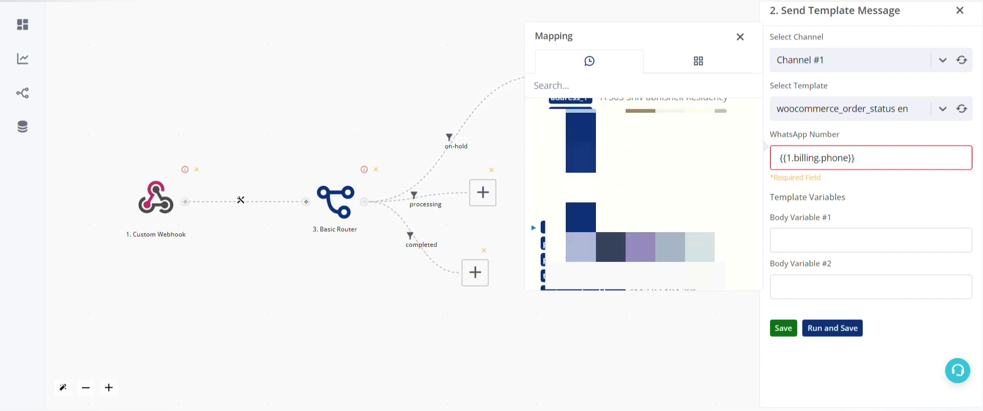
click(826, 250)
Prefix the WhatsApp number with 91, making it 91{{1.billing.phone}}.
click(782, 166)
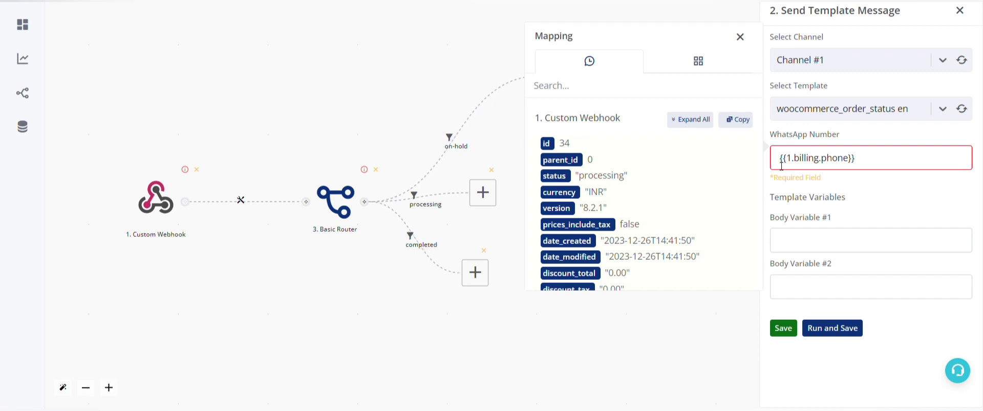
text(91)
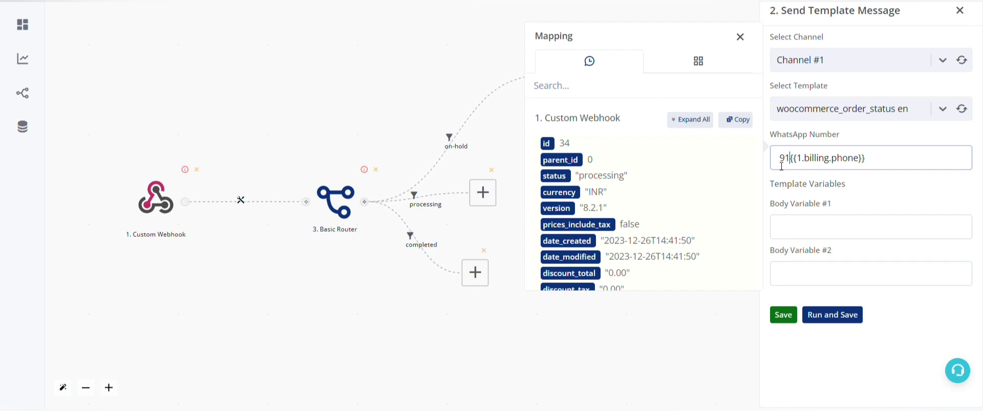
click(826, 231)
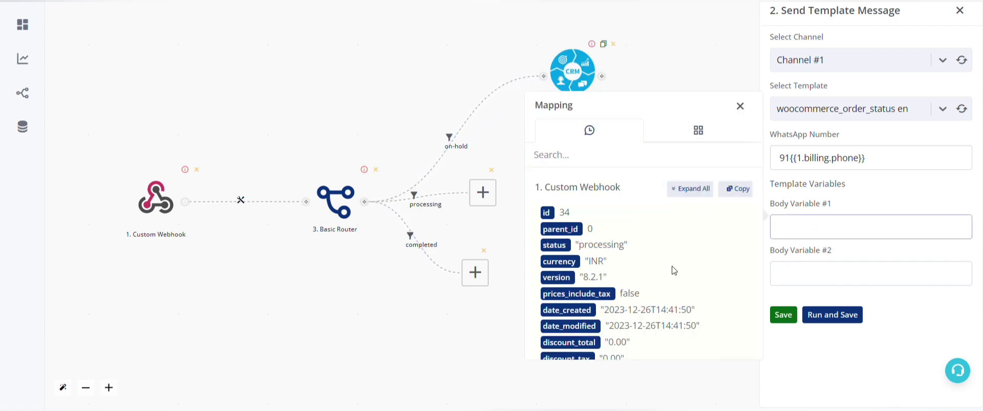
Map Body Variables to {{1.billing.first_name}} and {{1.status}}, then save the node.
scroll(672, 269, down, 5)
click(533, 237)
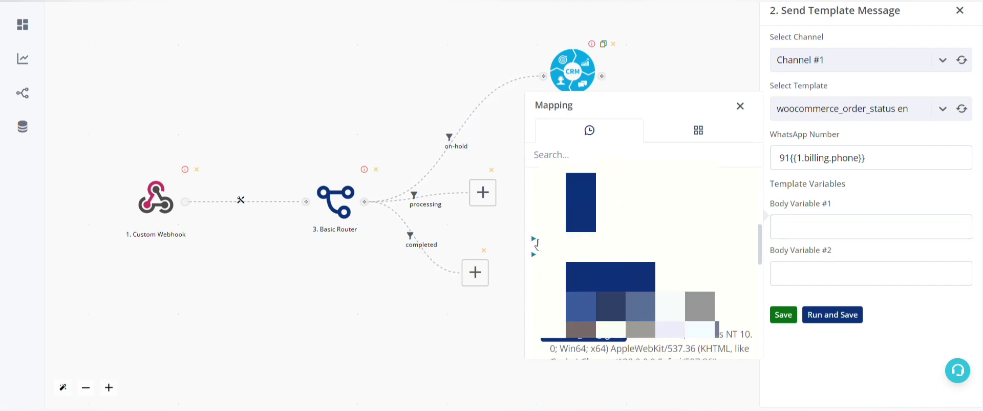
click(581, 268)
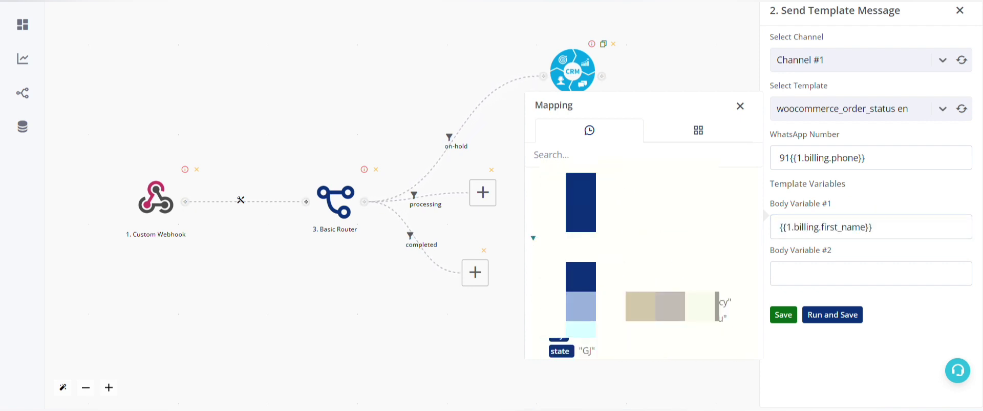
click(843, 285)
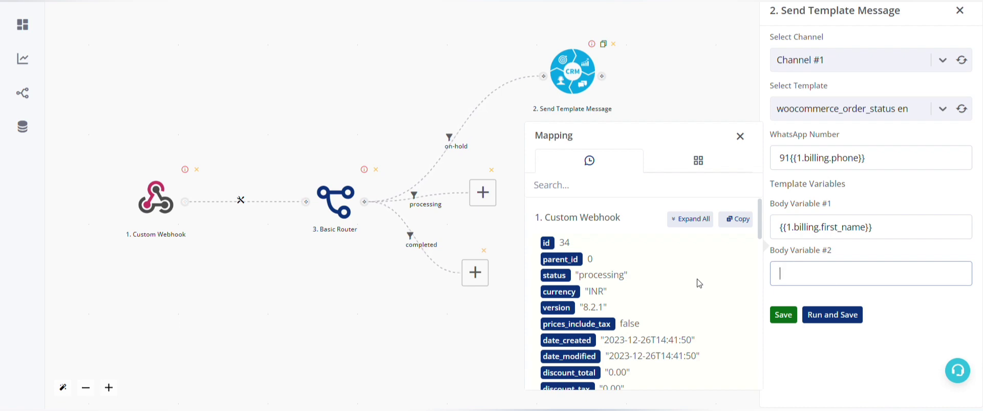
click(553, 275)
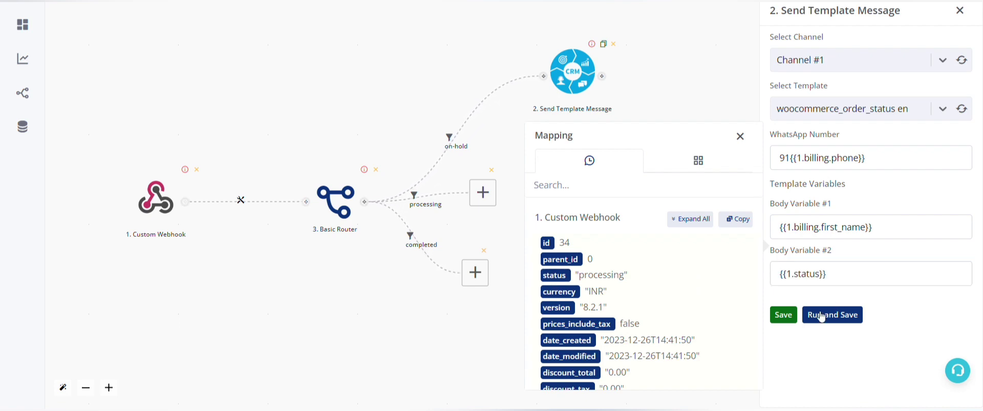
click(784, 314)
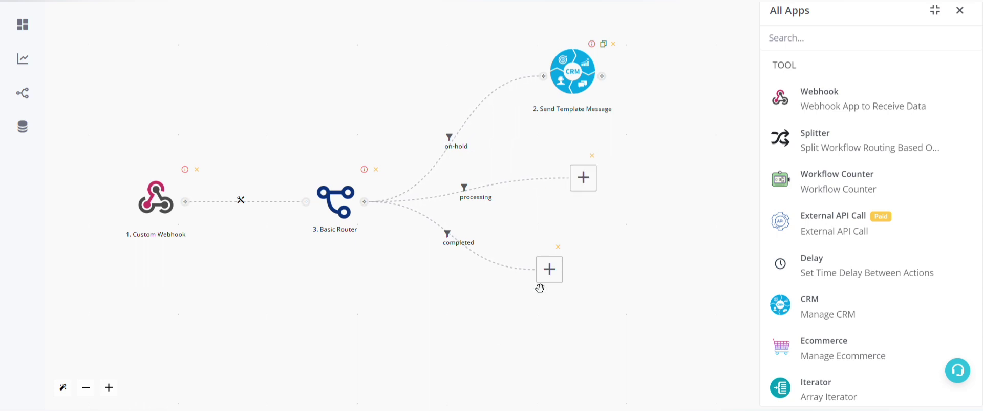
Add a CRM Send Template Message node to the completed branch and close its settings.
click(843, 309)
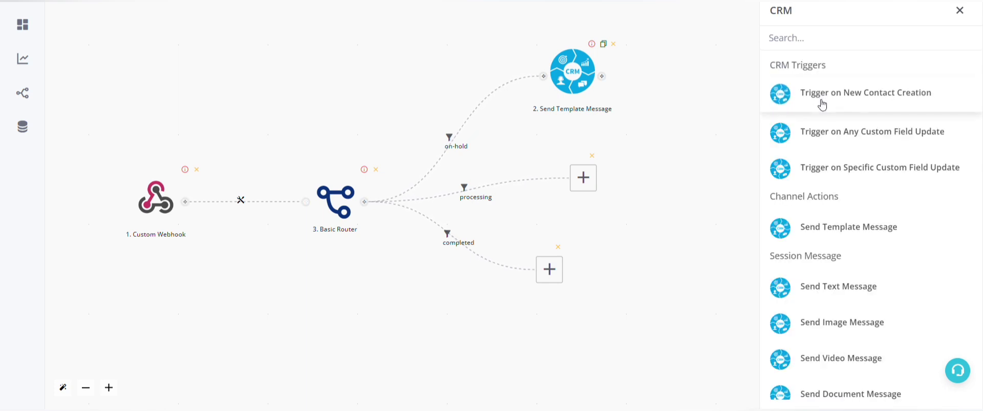
click(789, 235)
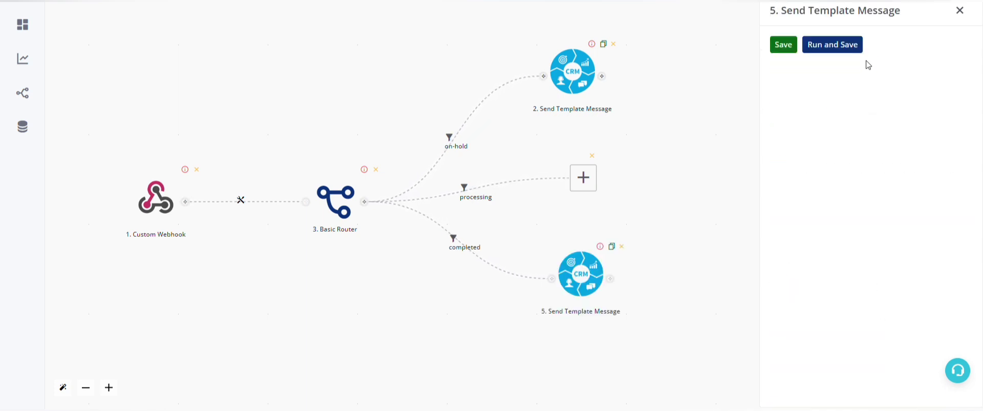
click(961, 10)
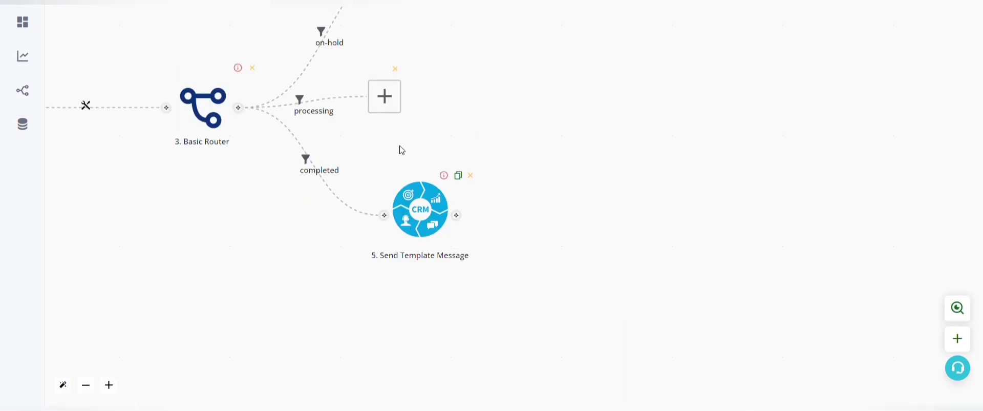
Add a Time Delay (Relative) node after node 5 with Delay Unit Week and time period 1.
click(459, 219)
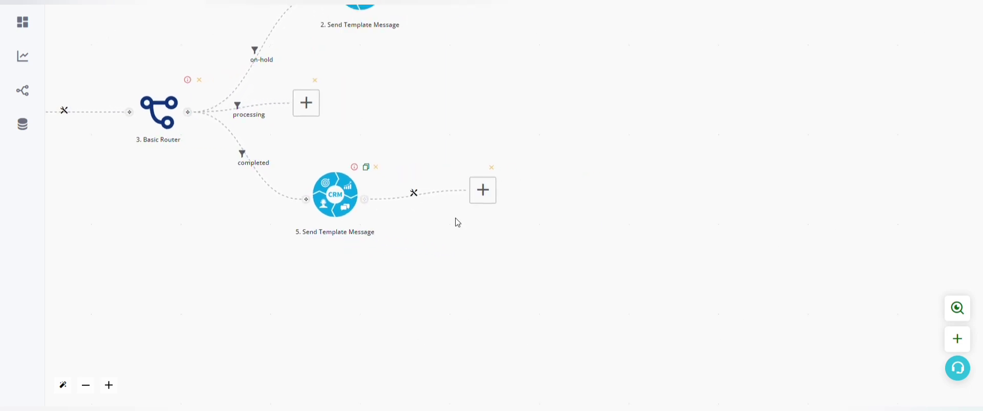
click(483, 191)
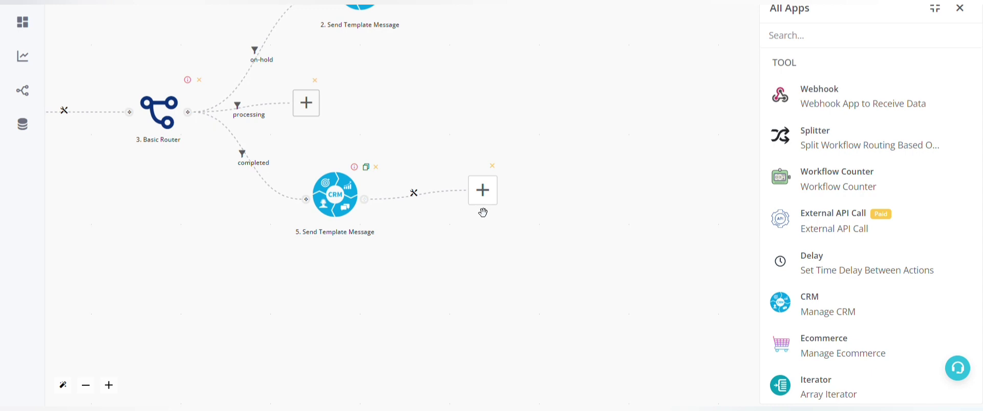
click(834, 263)
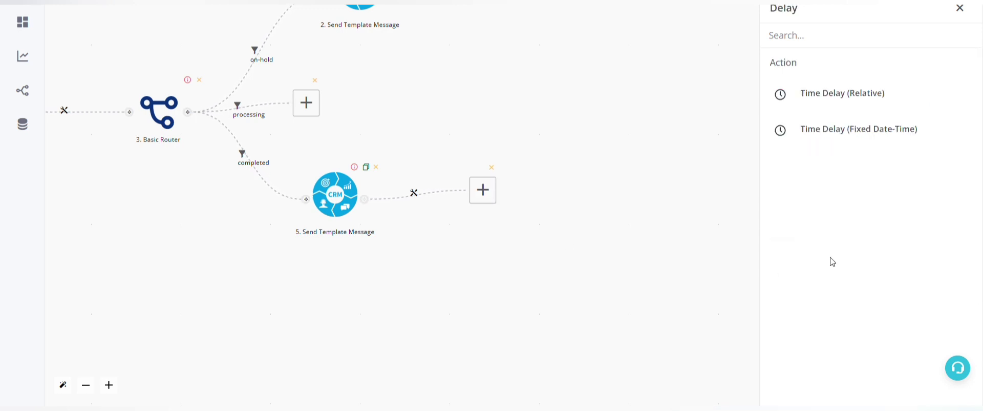
click(866, 91)
click(848, 57)
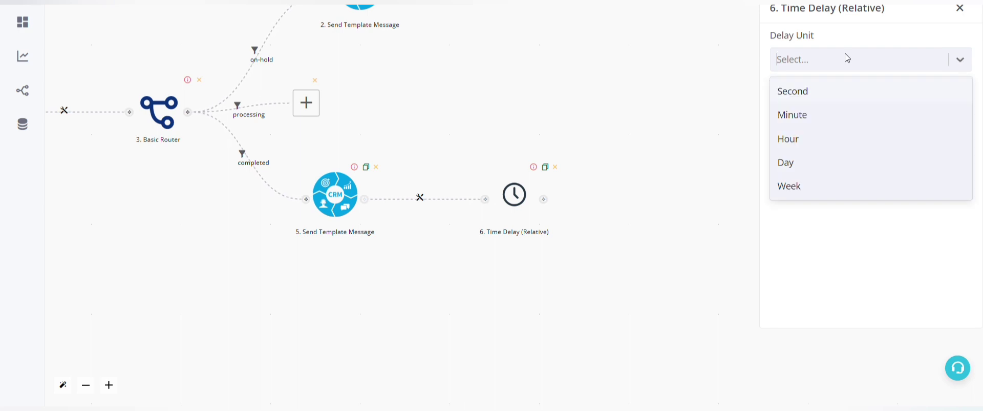
click(808, 185)
click(822, 116)
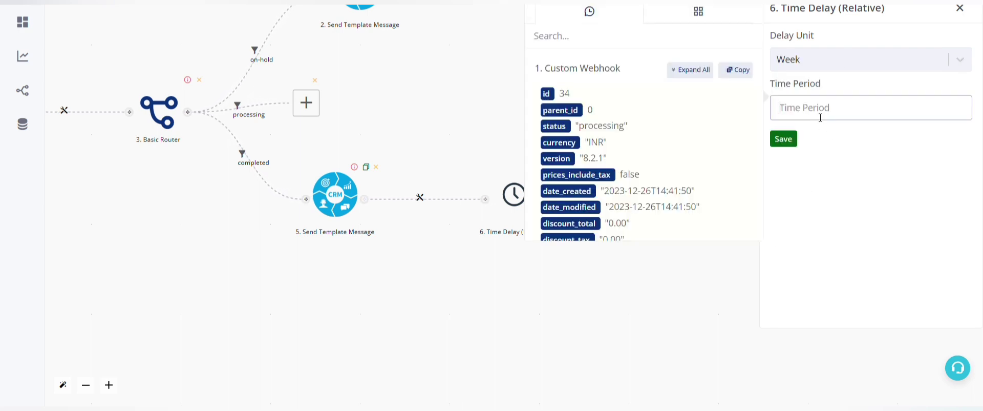